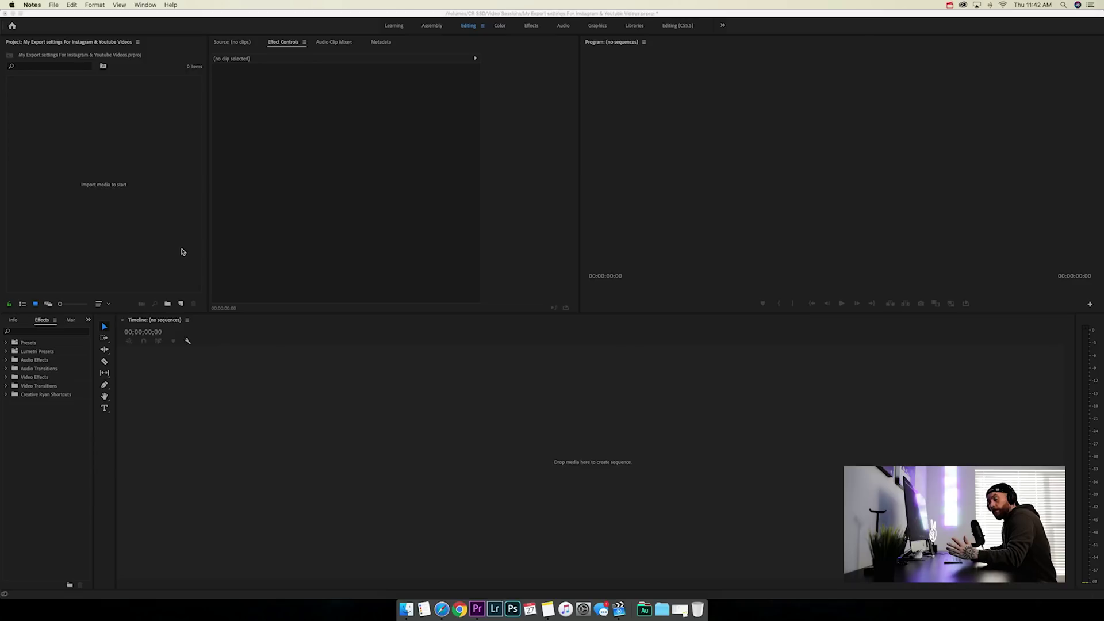
Step: Create a new Digital SLR 1080p DSLR 1080p24 sequence, Sequence 03, from the Project panel
left_click(181, 305)
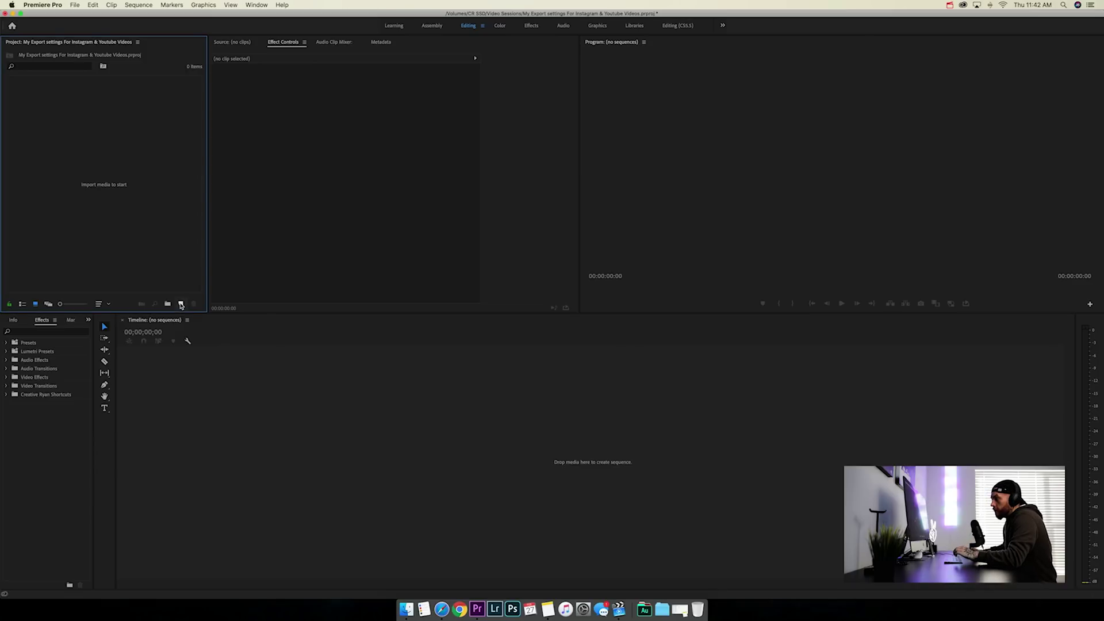
left_click(181, 304)
left_click(194, 316)
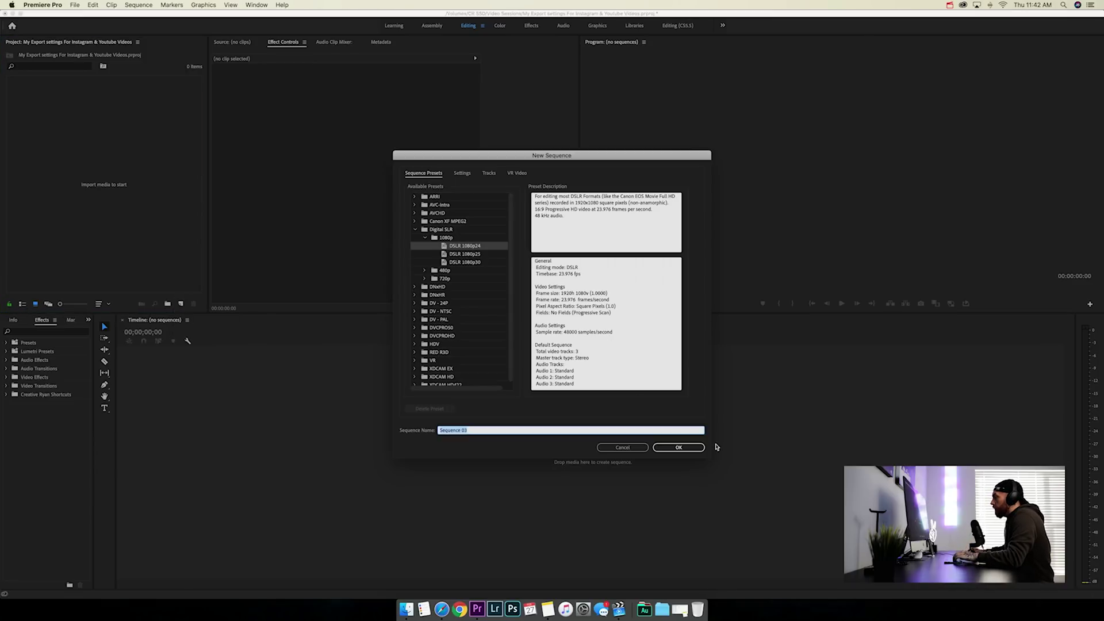
left_click(441, 230)
left_click(447, 239)
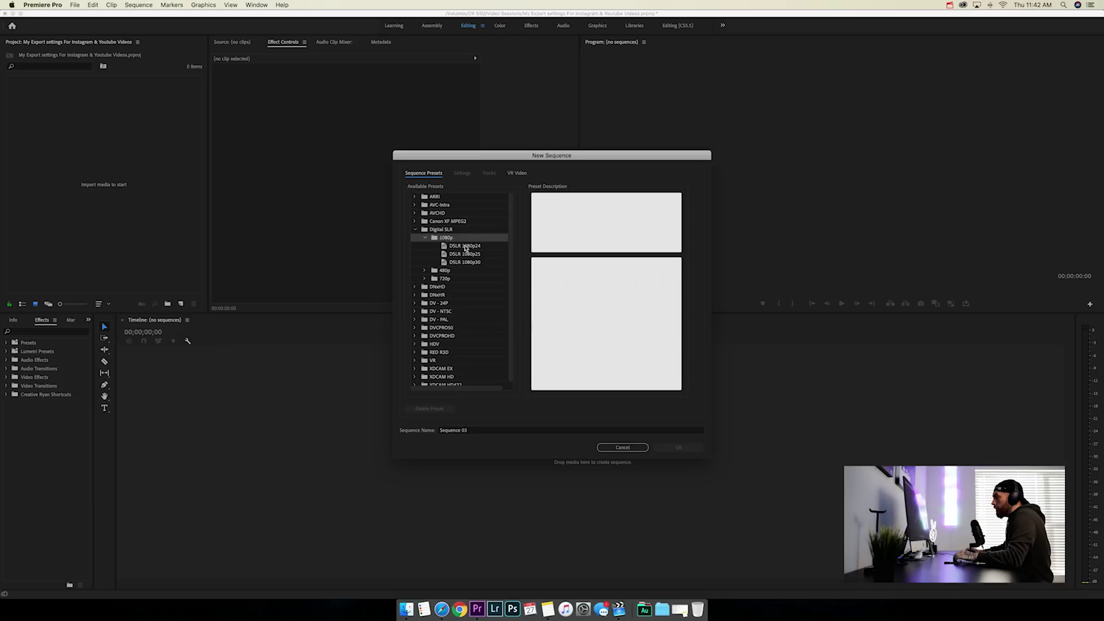
left_click(465, 247)
left_click(687, 448)
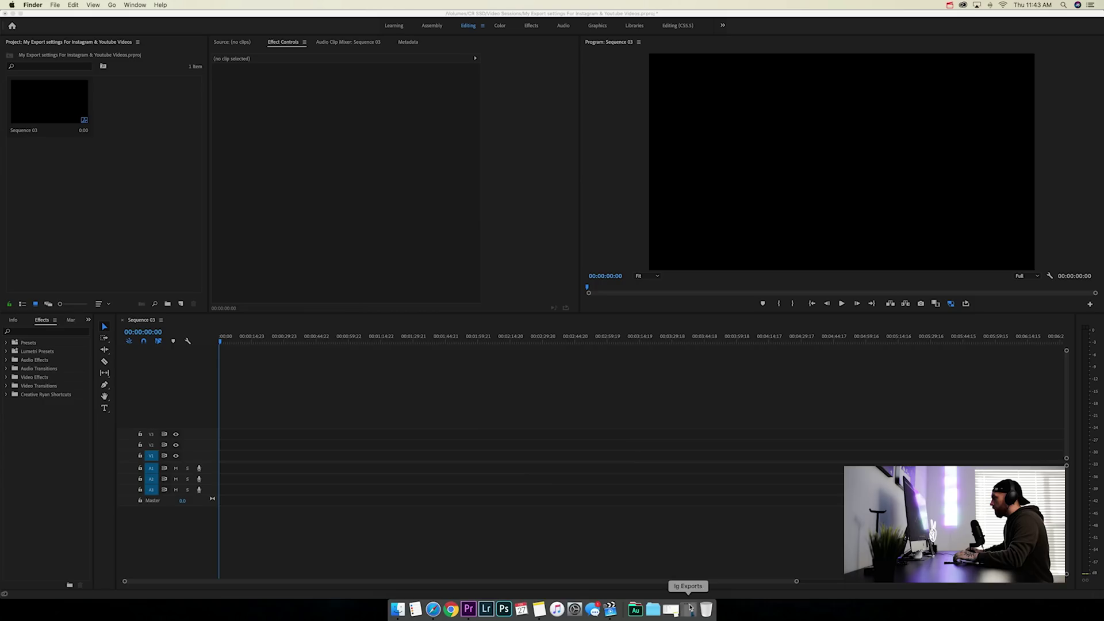
Step: Import Sneak x Creative Ryan.mp4 from the Ig Exports folder into the Project panel
left_click(679, 609)
left_click_drag(643, 143, 170, 137)
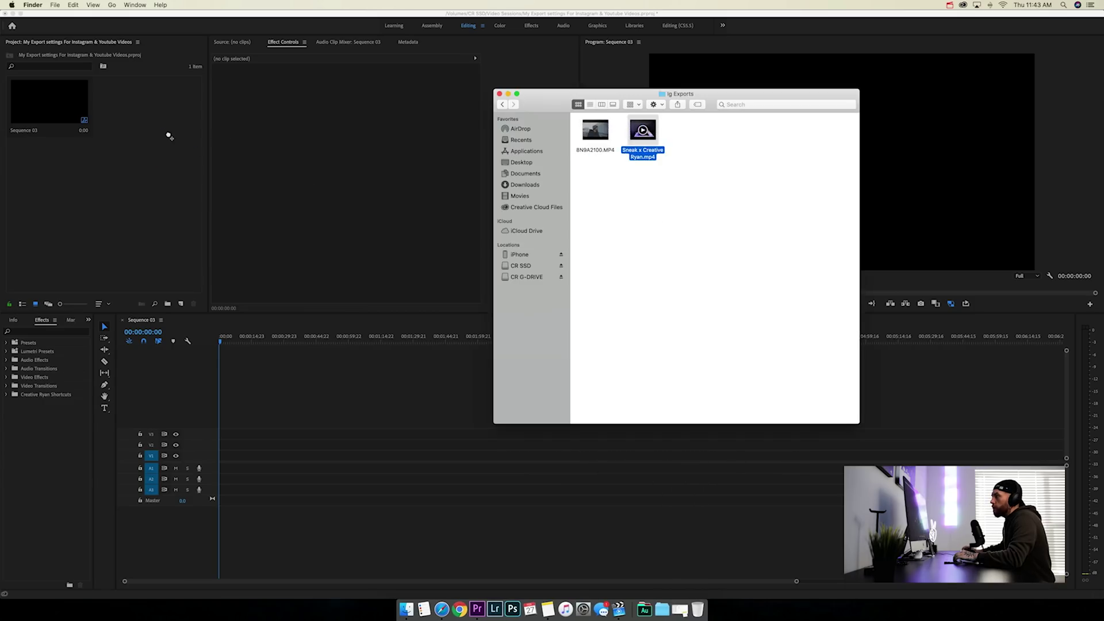
left_click(499, 93)
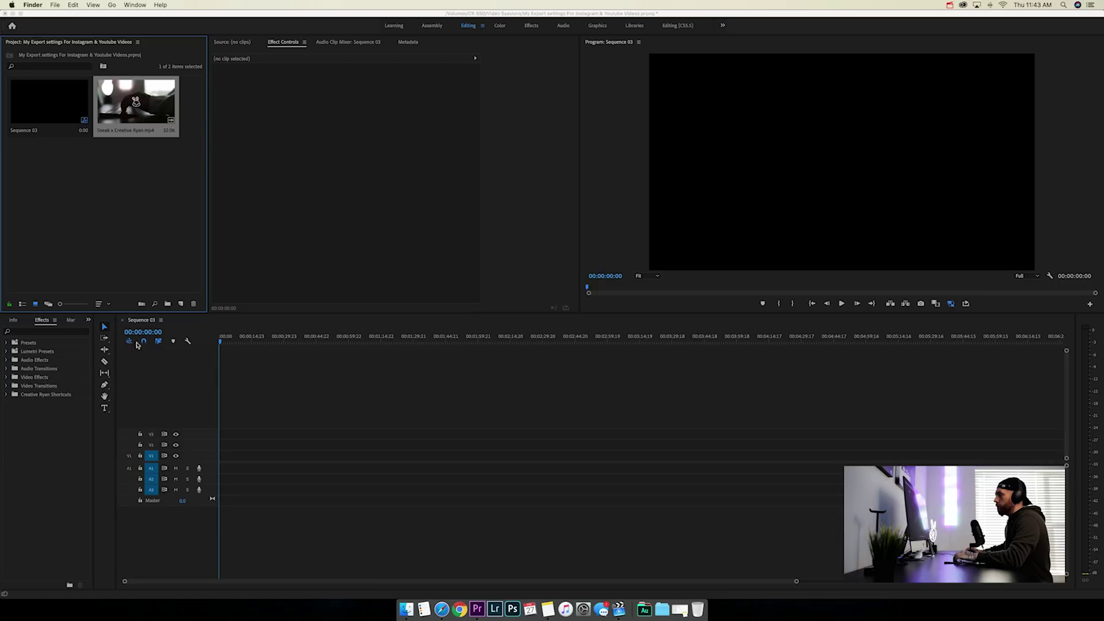
Step: Turn off targeting for audio track A2 on the Sequence 03 timeline
left_click(240, 371)
left_click(152, 479)
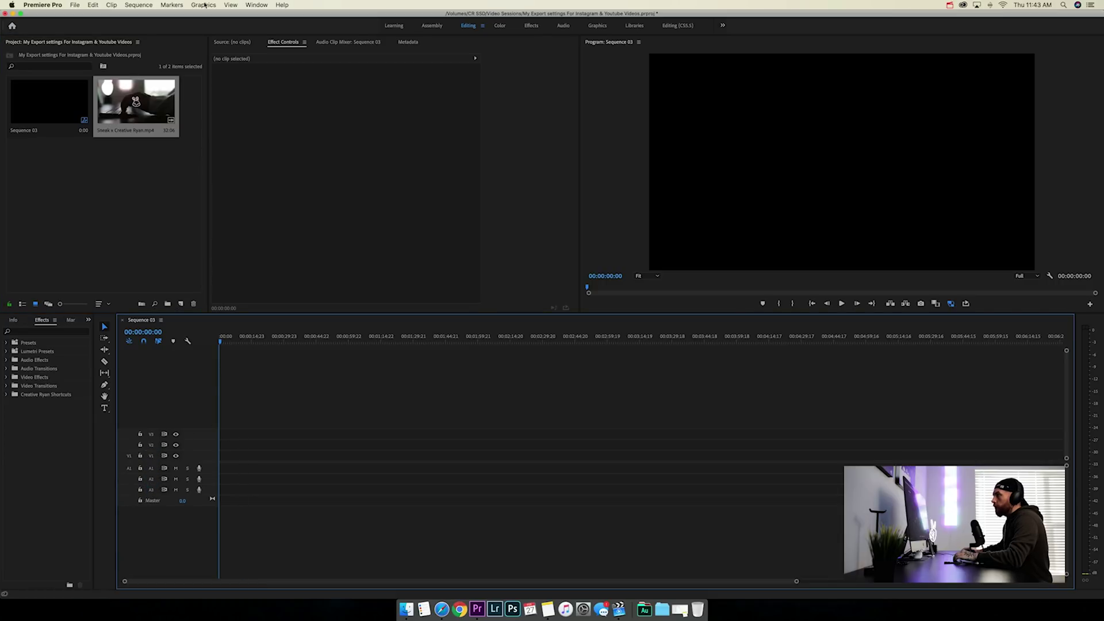
left_click(140, 5)
Step: Set Sequence 03's frame size to 1200 horizontal by 1500 vertical in Sequence Settings
left_click(154, 16)
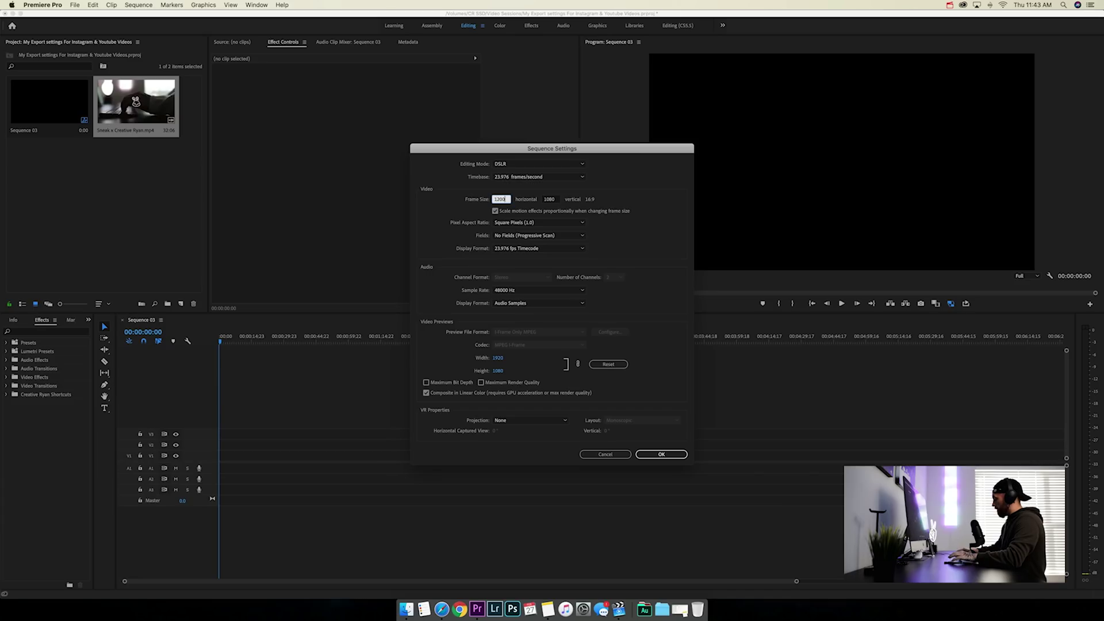
type("0")
key("Return")
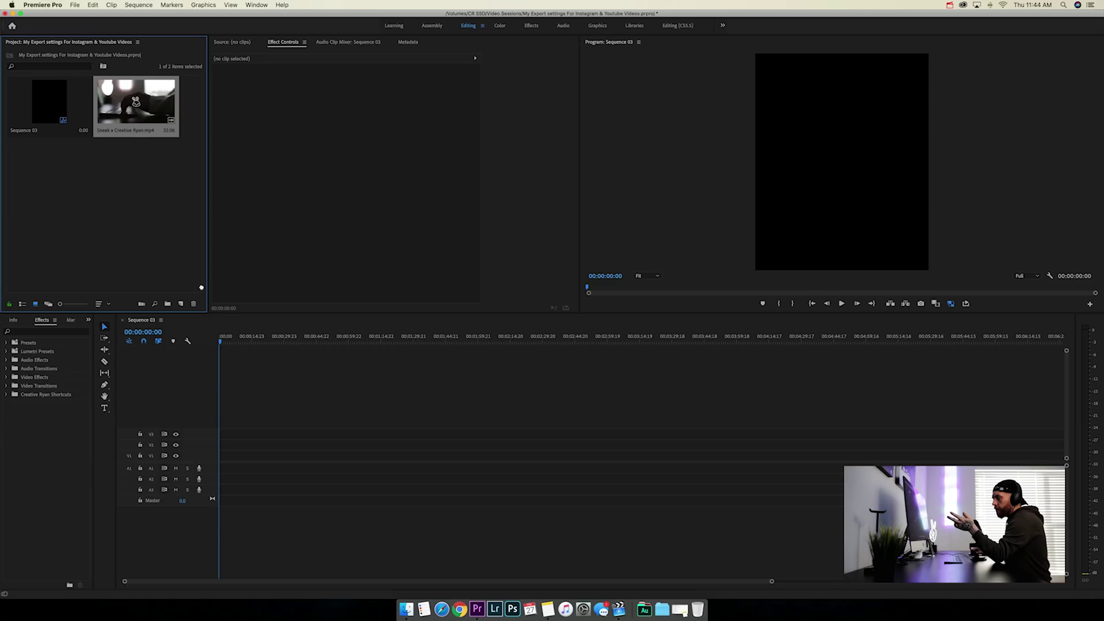
Step: Drop the clip into Sequence 03, keep the existing settings, and set its Scale to 70
left_click_drag(201, 288, 210, 447)
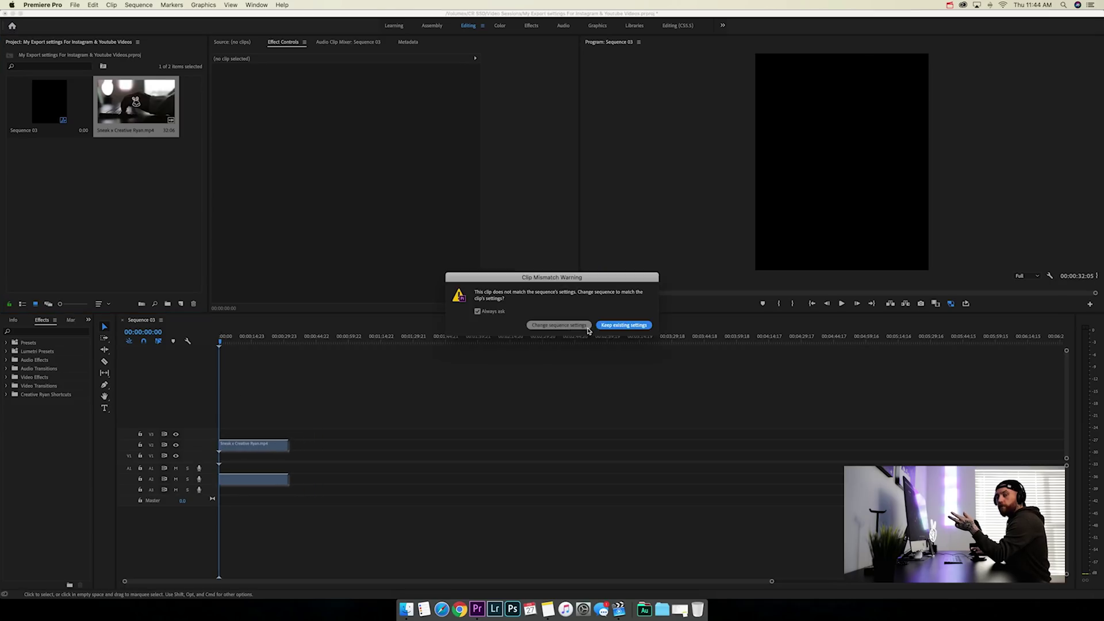
left_click(620, 326)
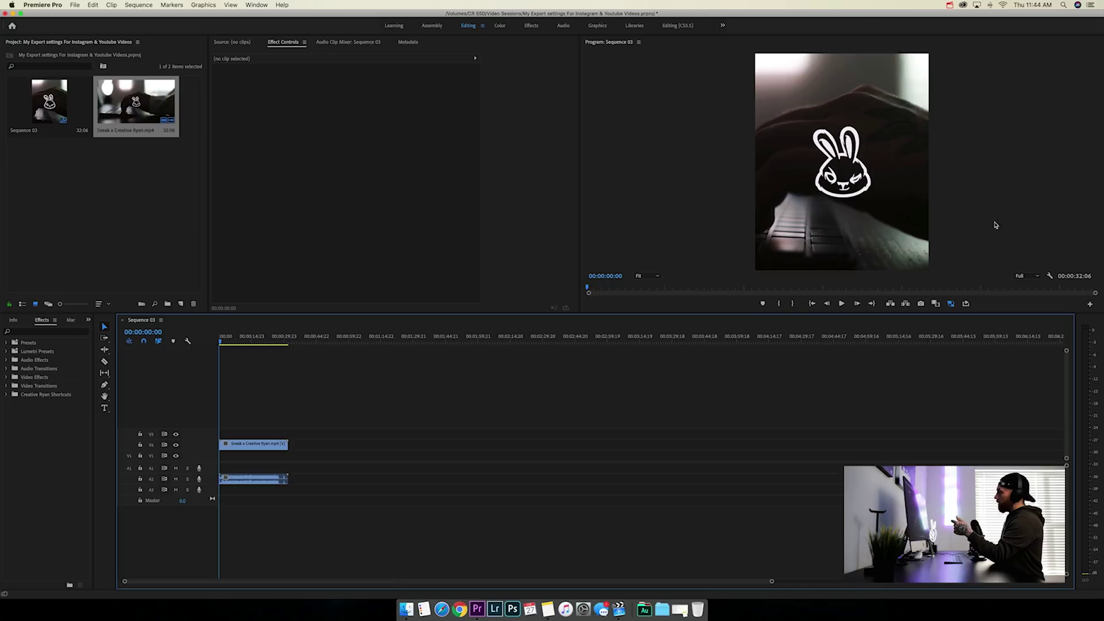
left_click(251, 448)
left_click(240, 76)
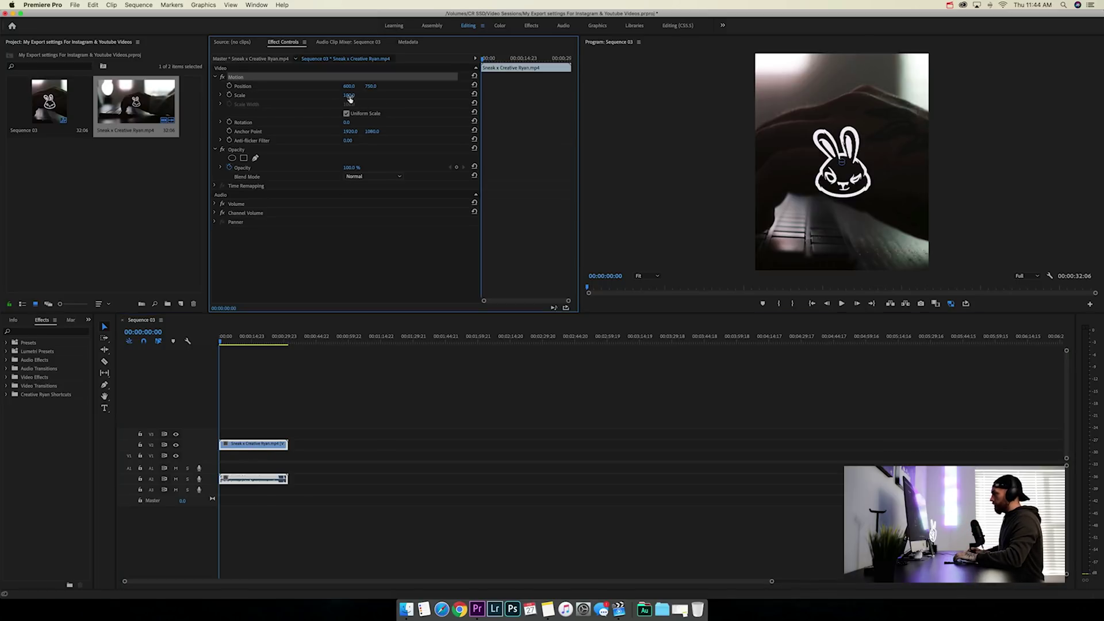
left_click_drag(348, 94, 345, 97)
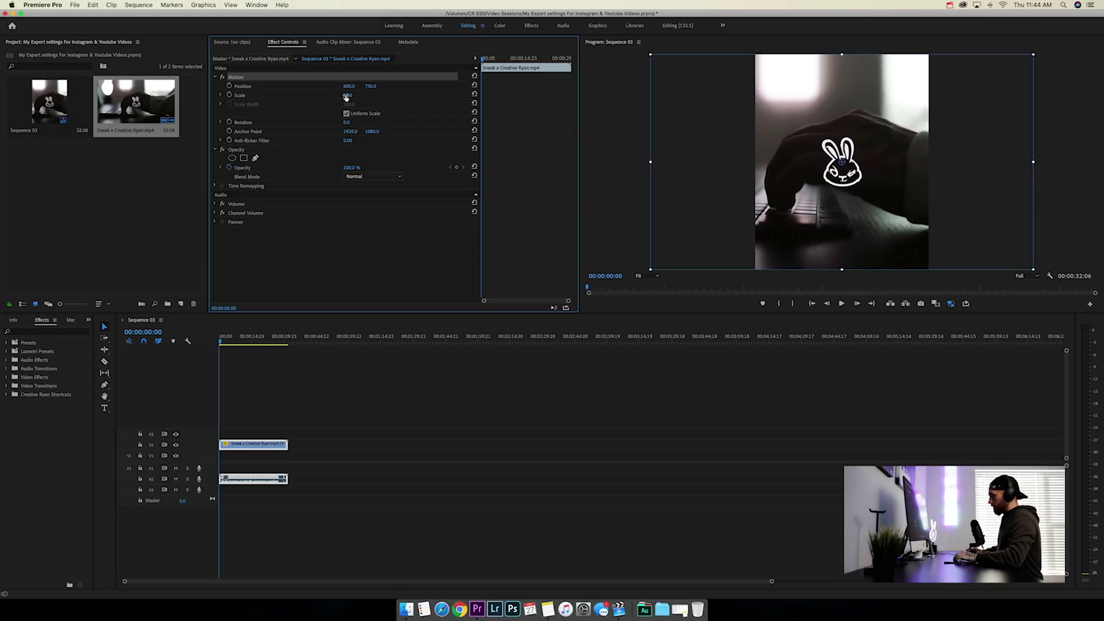
type("70")
key("Return")
Step: Zoom the timeline in on the clip and play the sequence to review it
left_click(293, 376)
key("=")
key("=")
key("space")
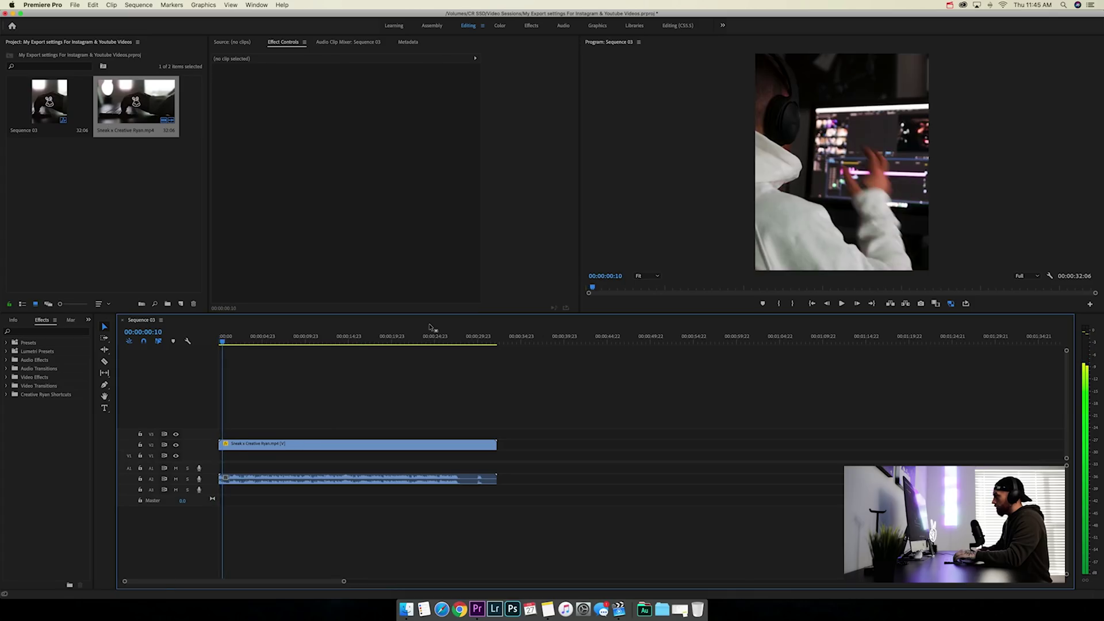
Step: Razor the clip at two points near one second, leaving a short middle piece
key("backslash")
key("Left")
key("Left")
key("Left")
key("c")
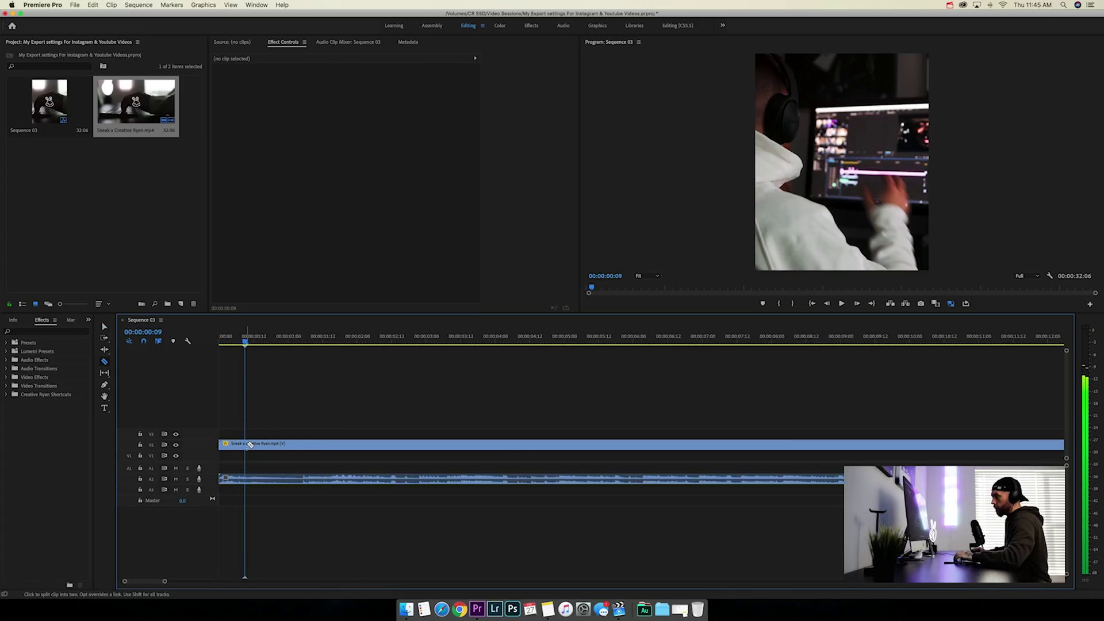
key("Right")
left_click(250, 444)
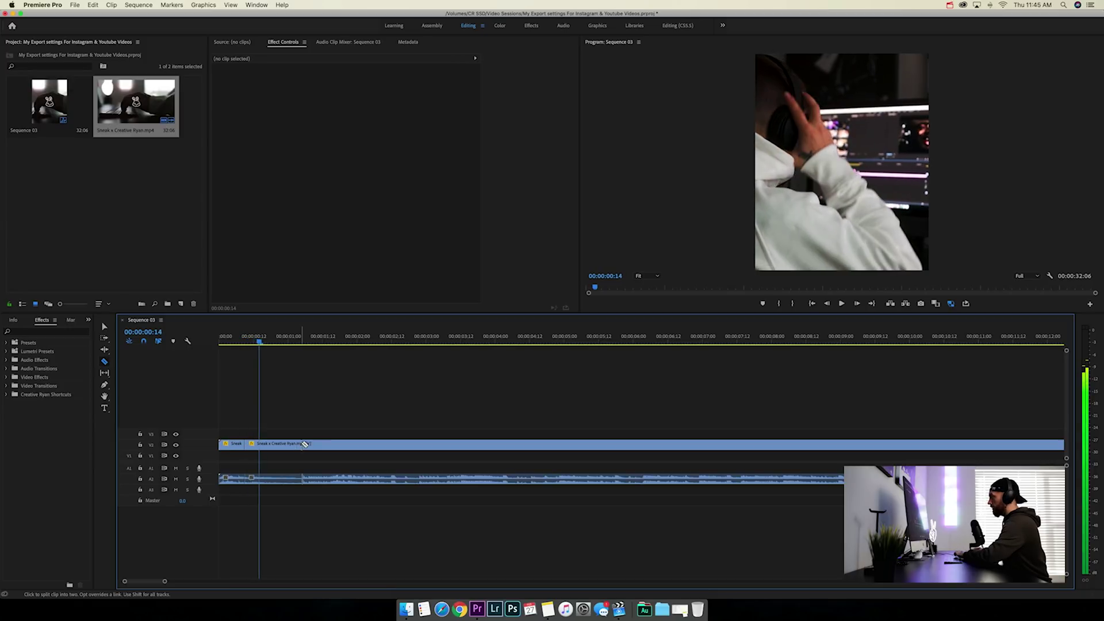
key("Right")
key("Right")
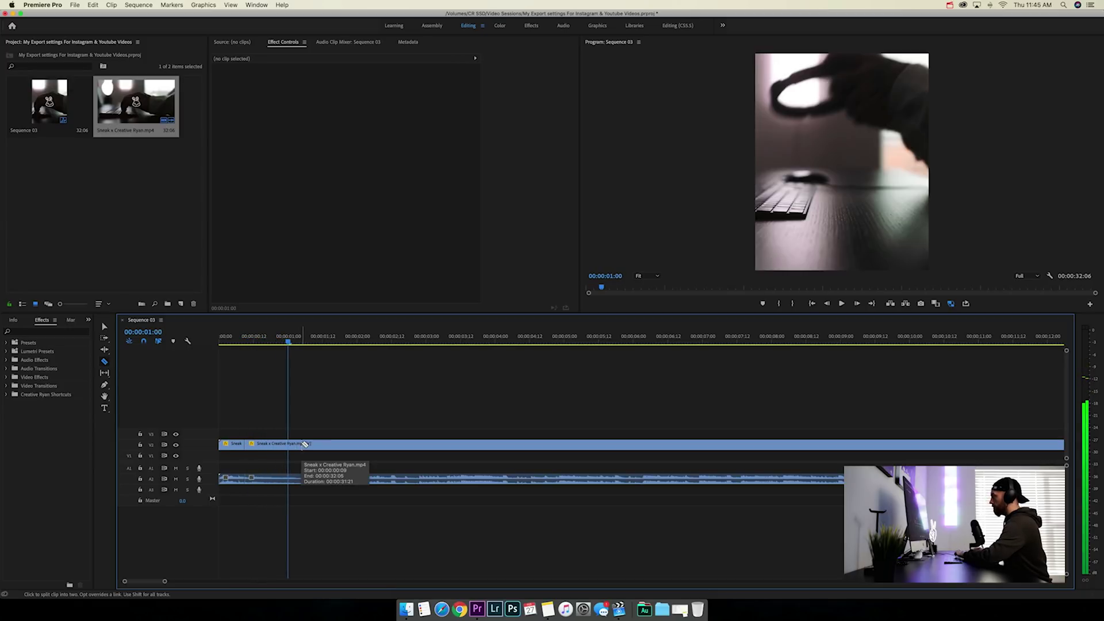
left_click(291, 446)
key("Left")
key("Left")
key("Left")
key("Left")
key("Left")
Step: Shift the middle piece right to Position X 894 and move the playhead back to review the cuts
key("v")
left_click(268, 449)
left_click(236, 78)
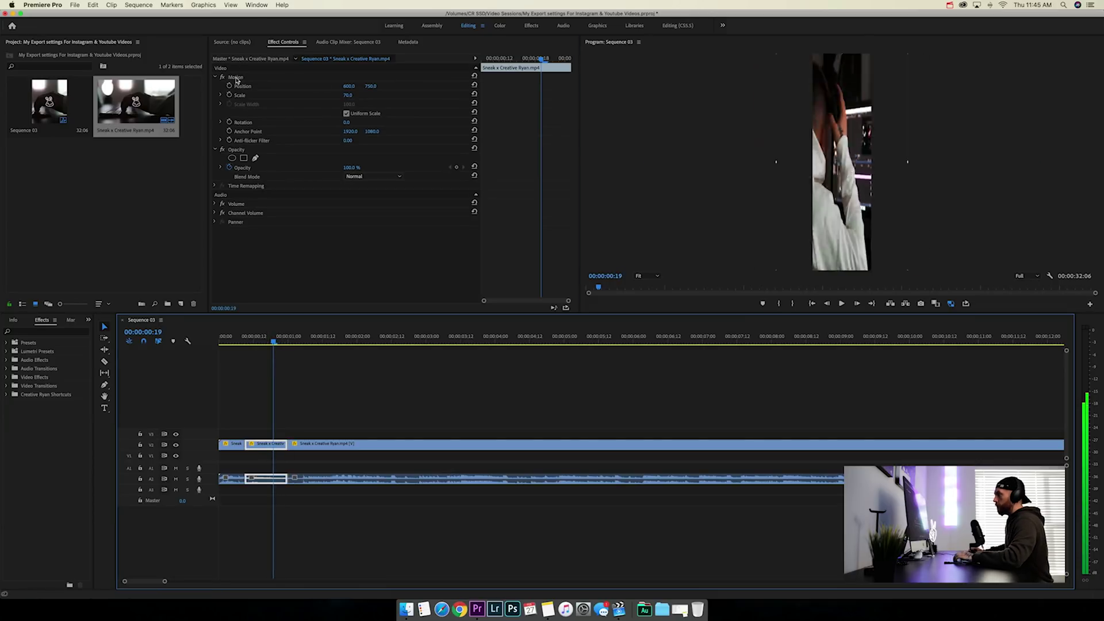
left_click_drag(347, 87, 72, 86)
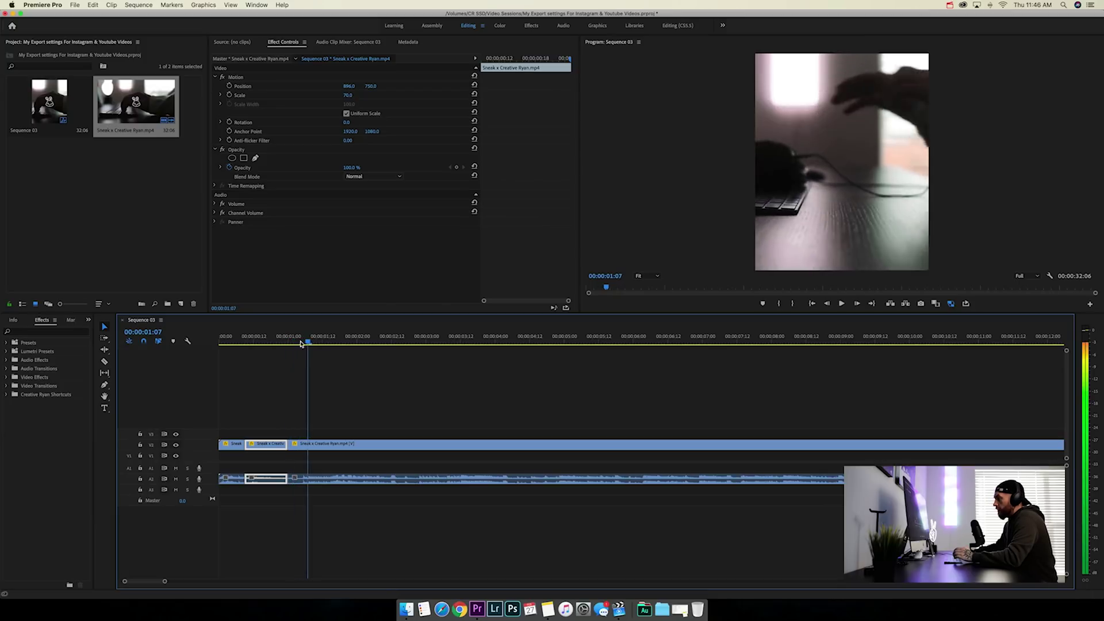
left_click_drag(301, 343, 265, 344)
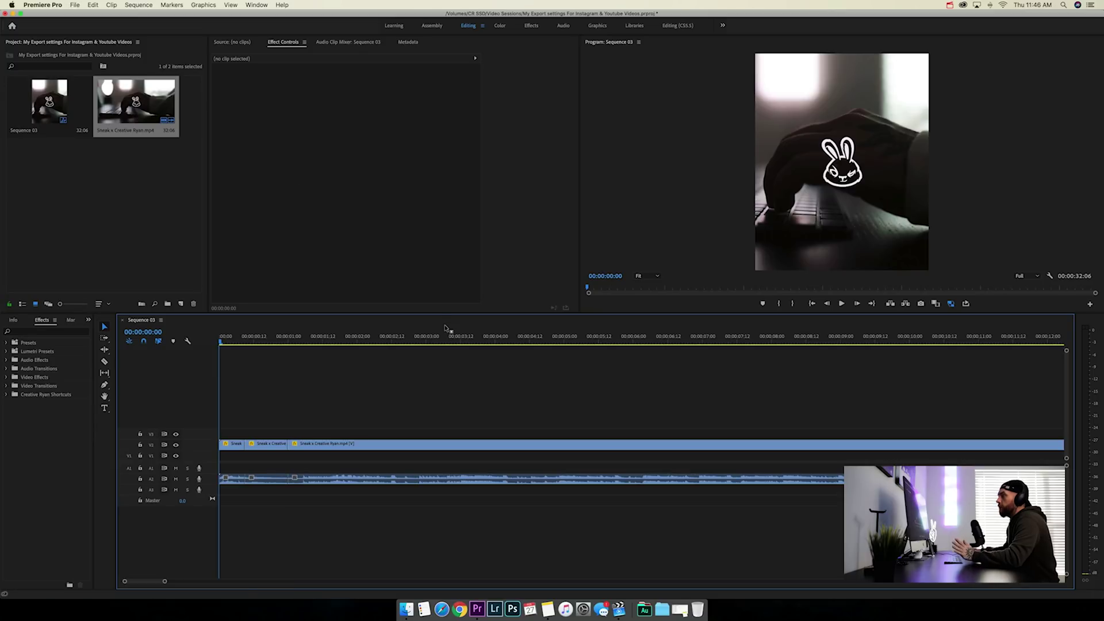
left_click(79, 5)
mouse_move(115, 226)
left_click(230, 226)
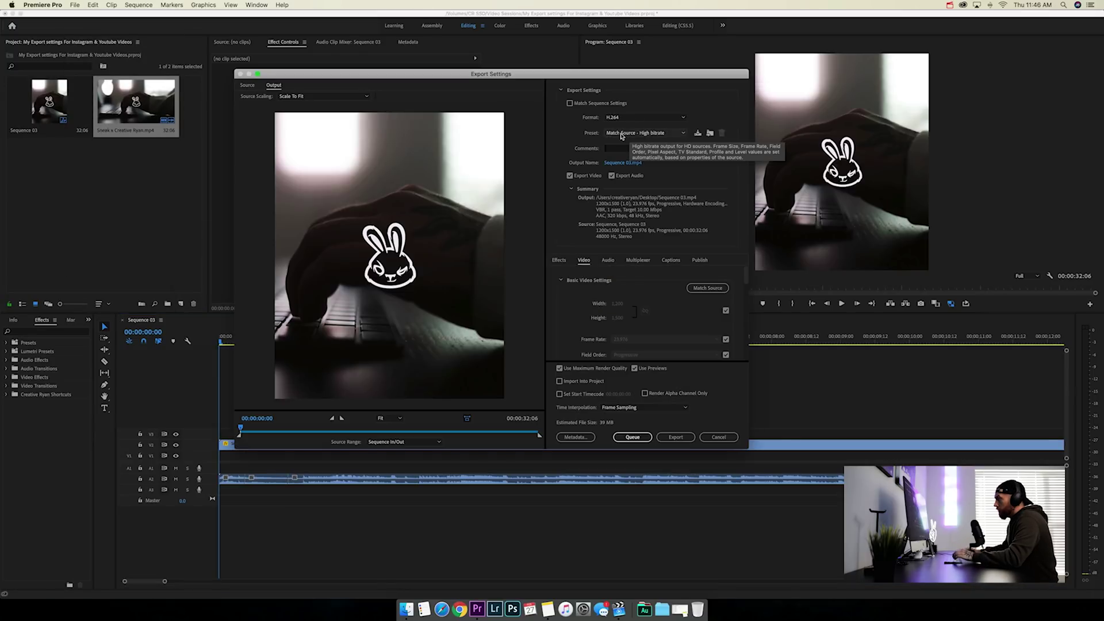
left_click(621, 133)
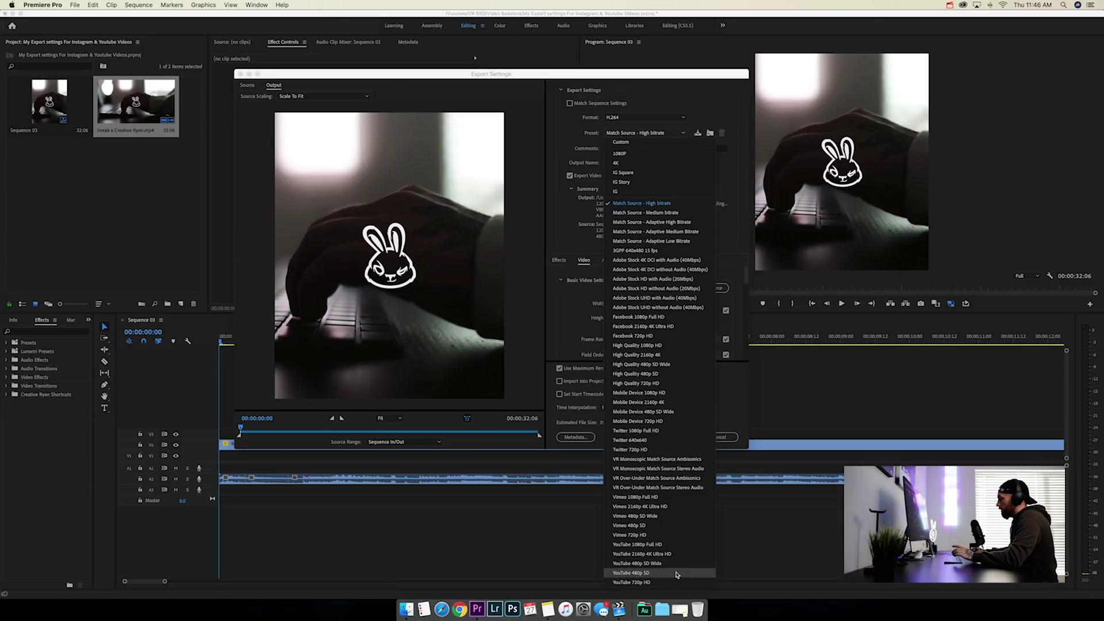
left_click(655, 545)
scroll(601, 300, "down", 3)
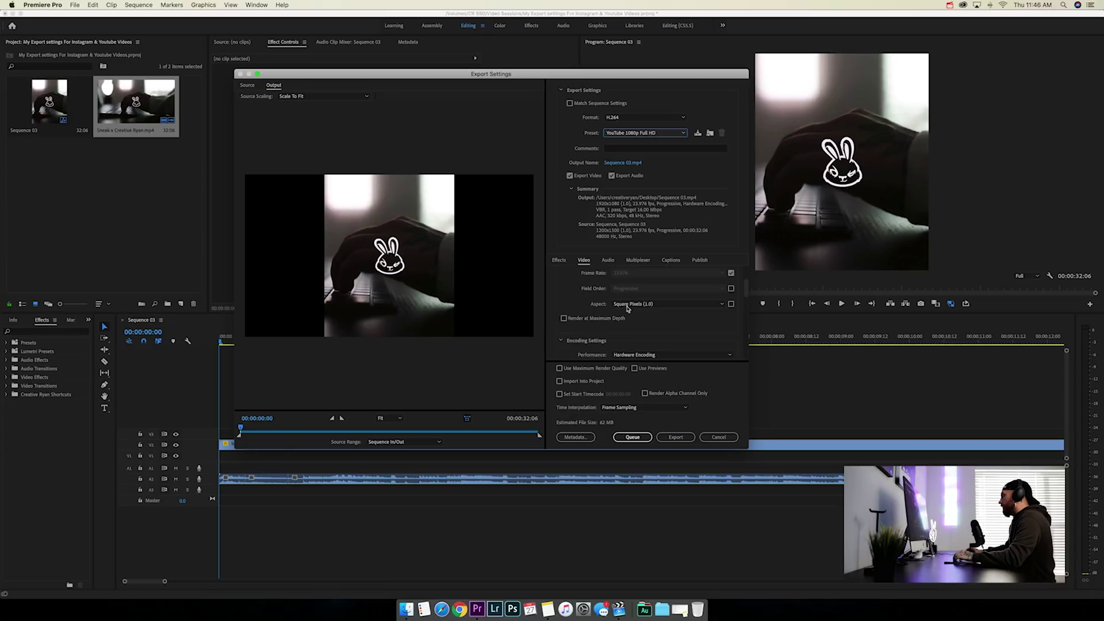
scroll(607, 306, "up", 3)
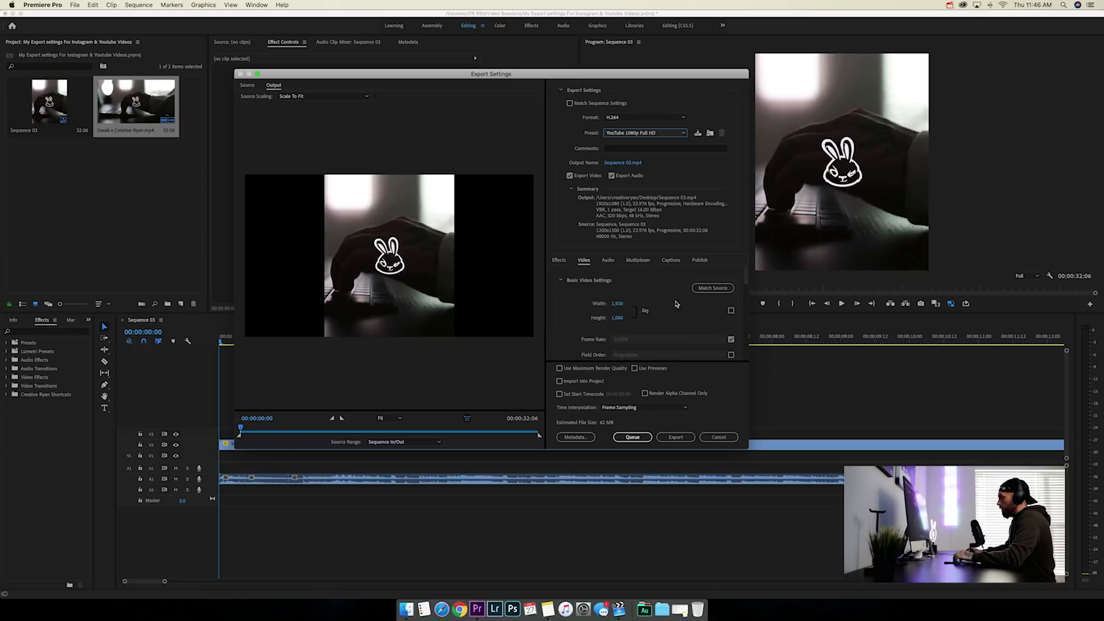
left_click(712, 288)
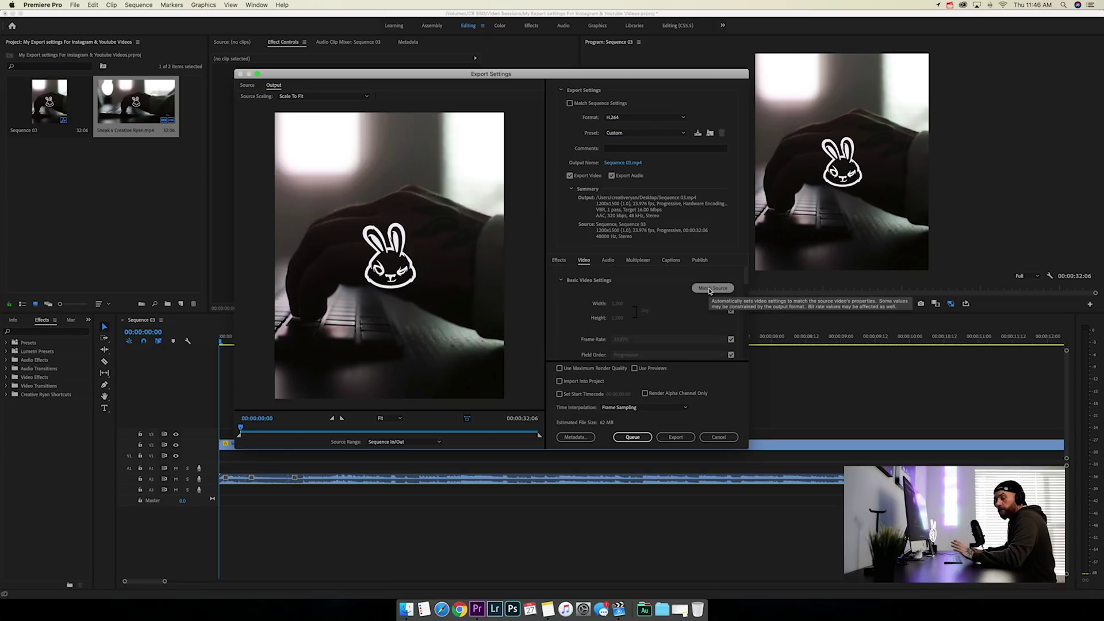
scroll(572, 307, "down", 3)
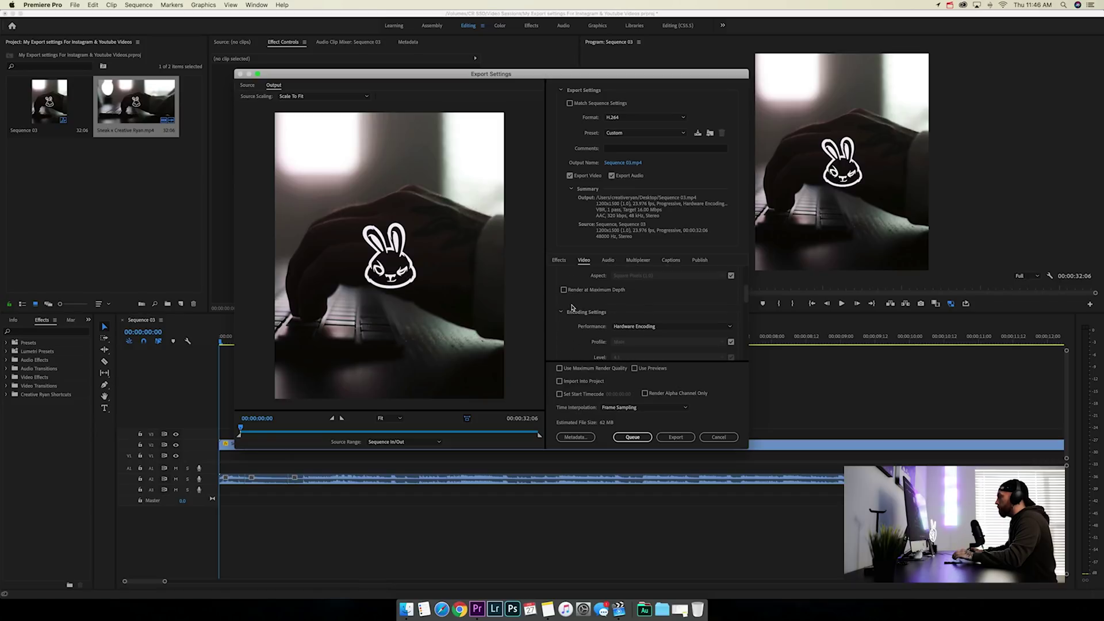
scroll(587, 304, "down", 5)
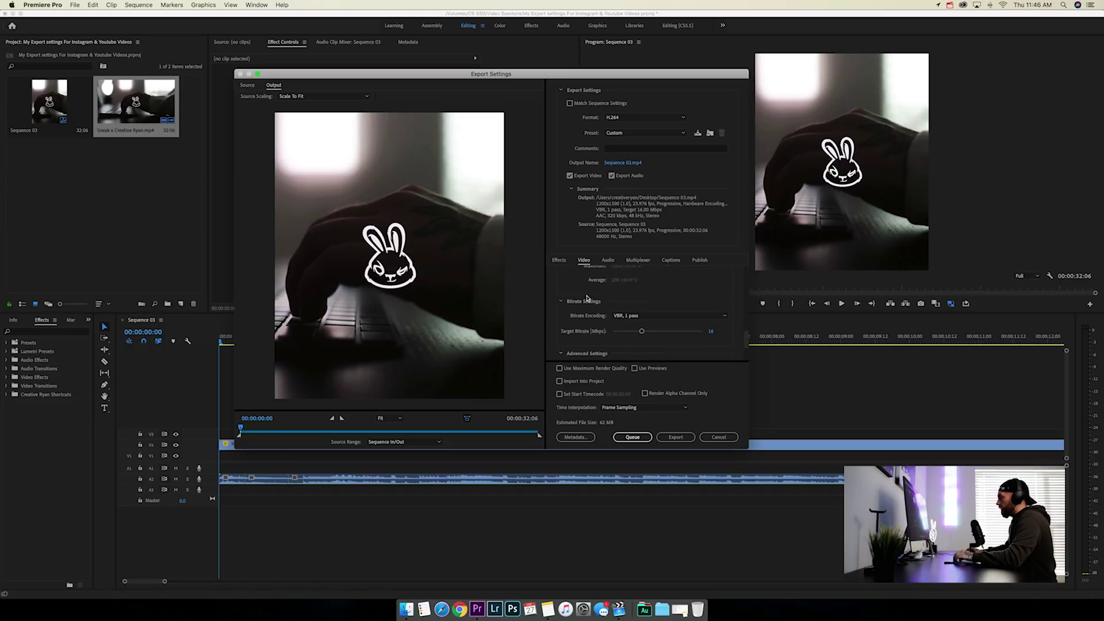
left_click(618, 307)
left_click(638, 334)
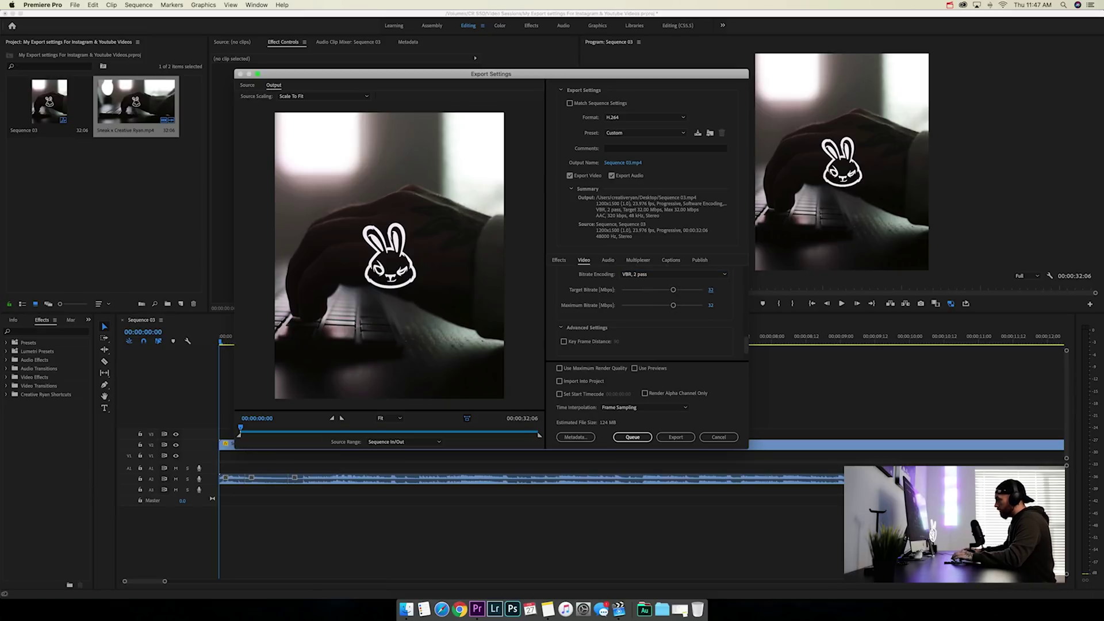
scroll(617, 323, "down", 2)
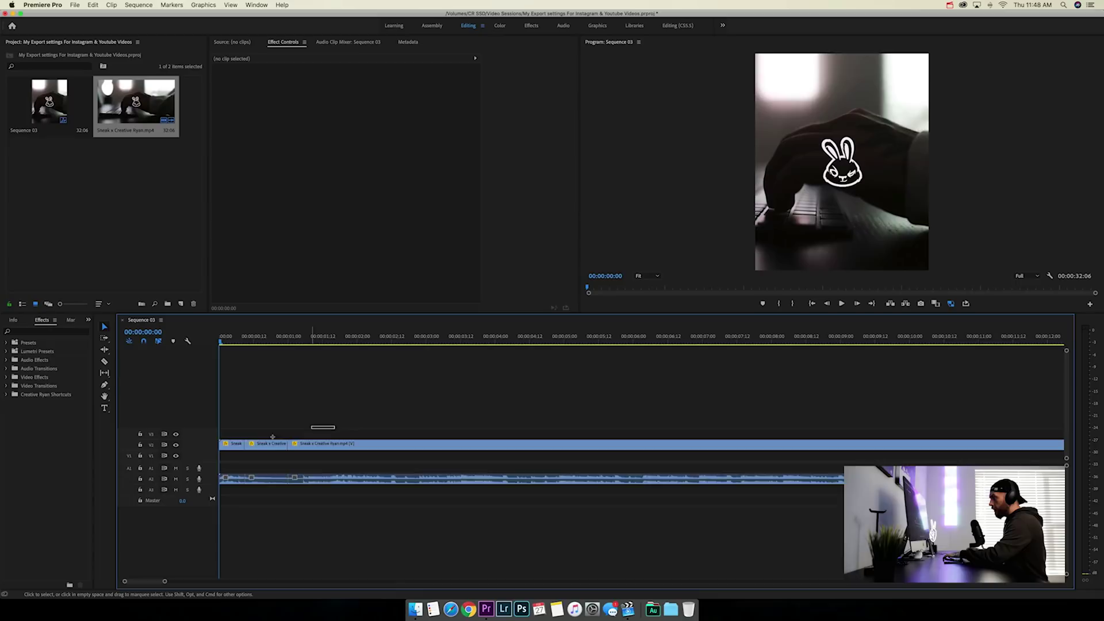
Step: Delete every clip from the timeline and set the sequence frame size to 1920 × 1920
left_click_drag(272, 437, 230, 431)
key("Delete")
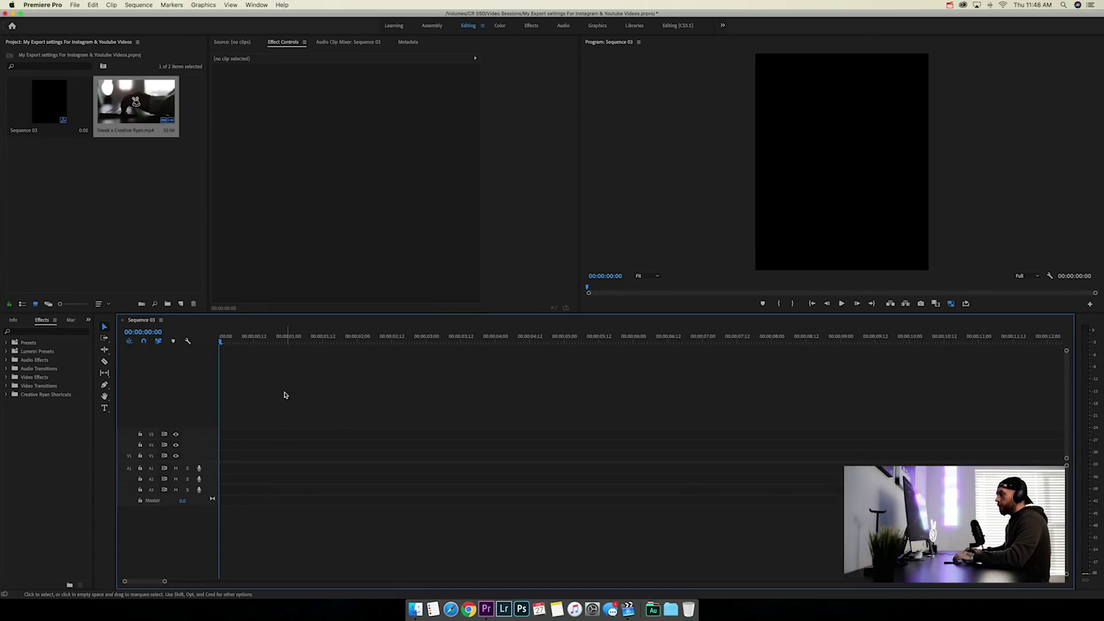
left_click(140, 5)
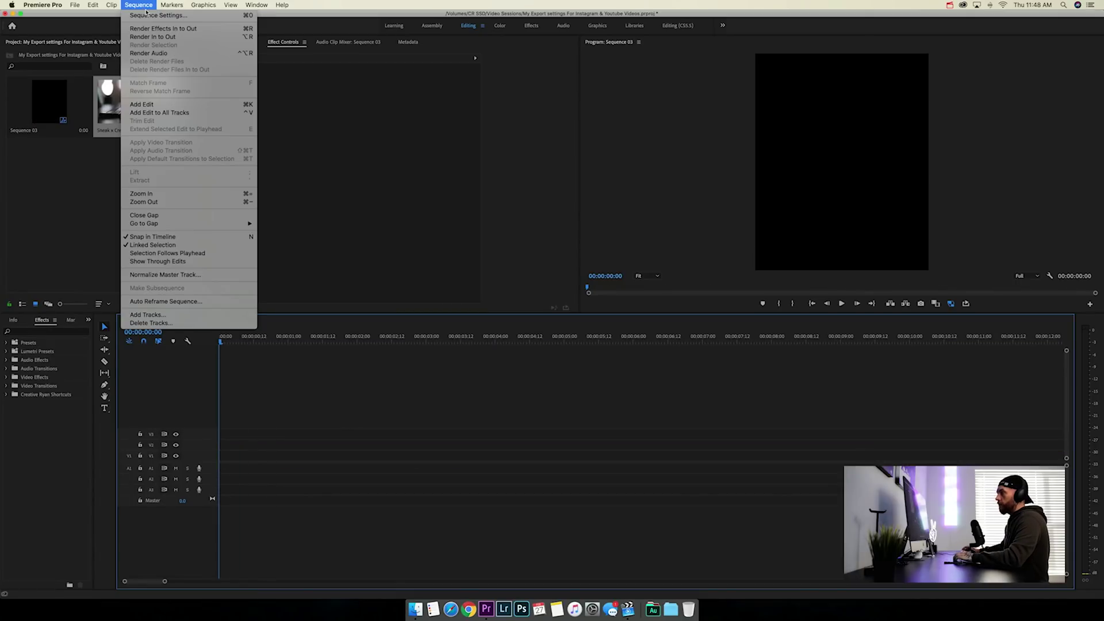
left_click(147, 15)
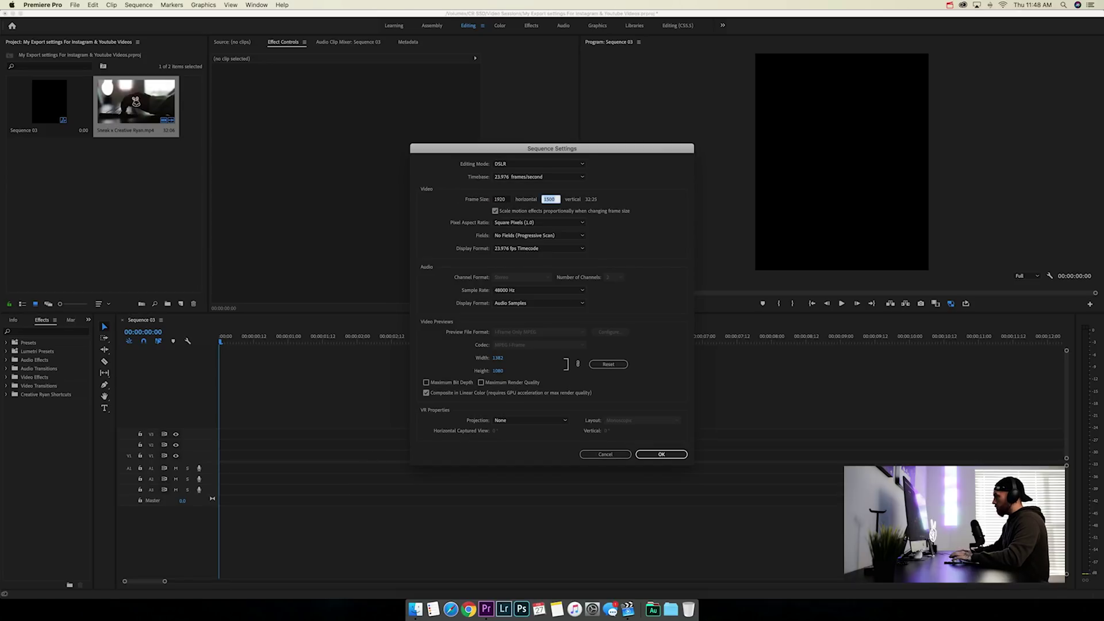
key("Return")
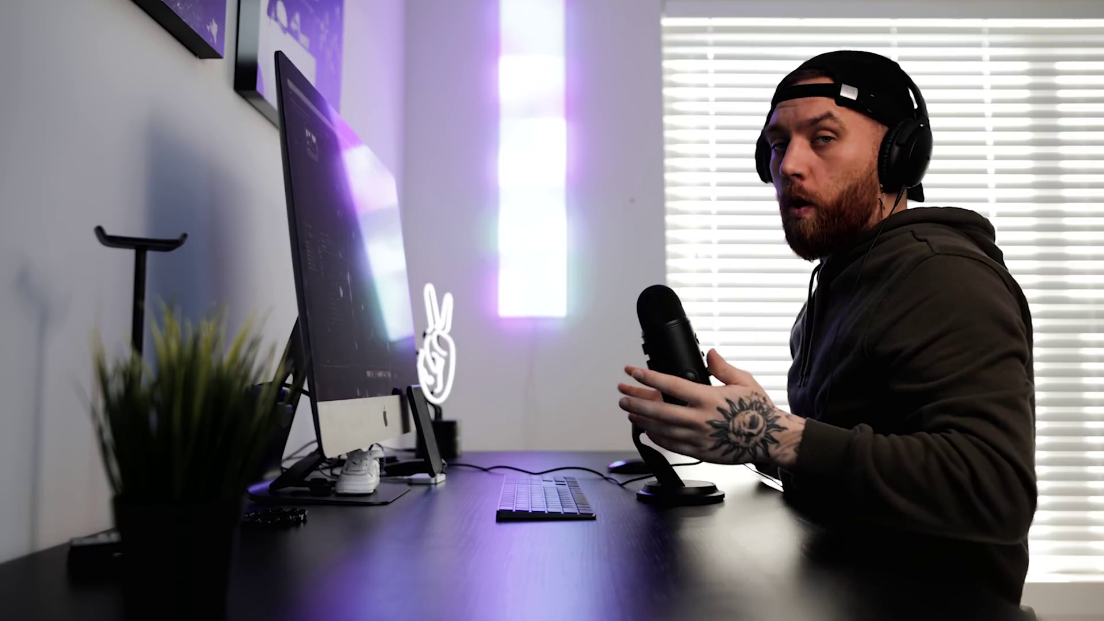
Step: Drop Sneak x Creative Ryan.mp4 into the square sequence, keep its settings, and scale it to 89
left_click_drag(162, 111, 292, 433)
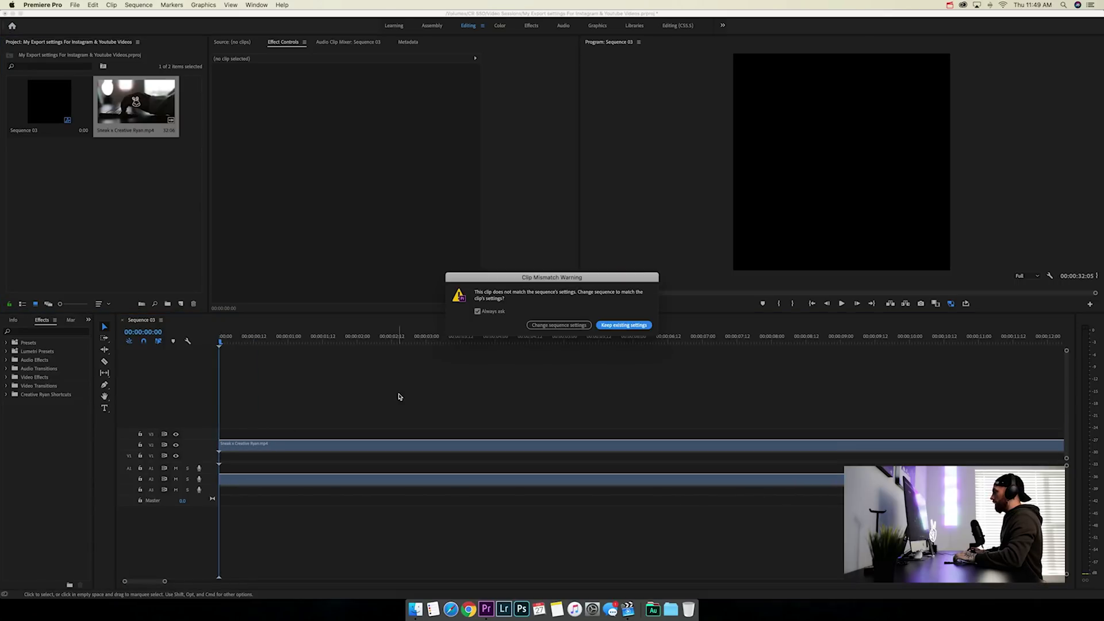
left_click(624, 325)
left_click(400, 448)
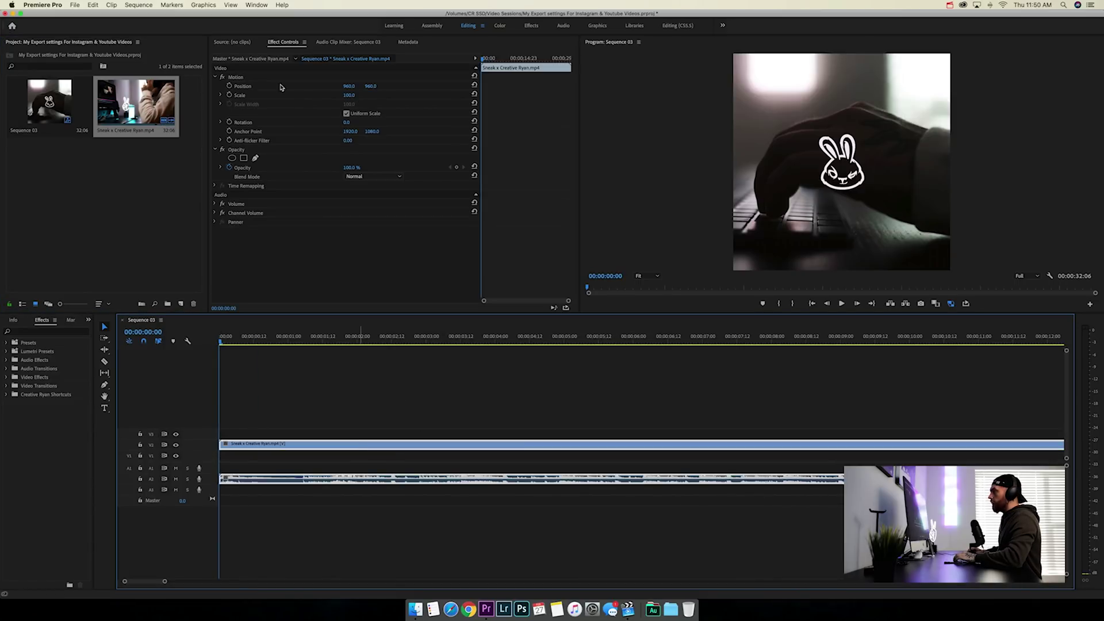
mouse_move(349, 95)
left_mouse_down()
mouse_move(338, 95)
mouse_move(354, 93)
left_mouse_up()
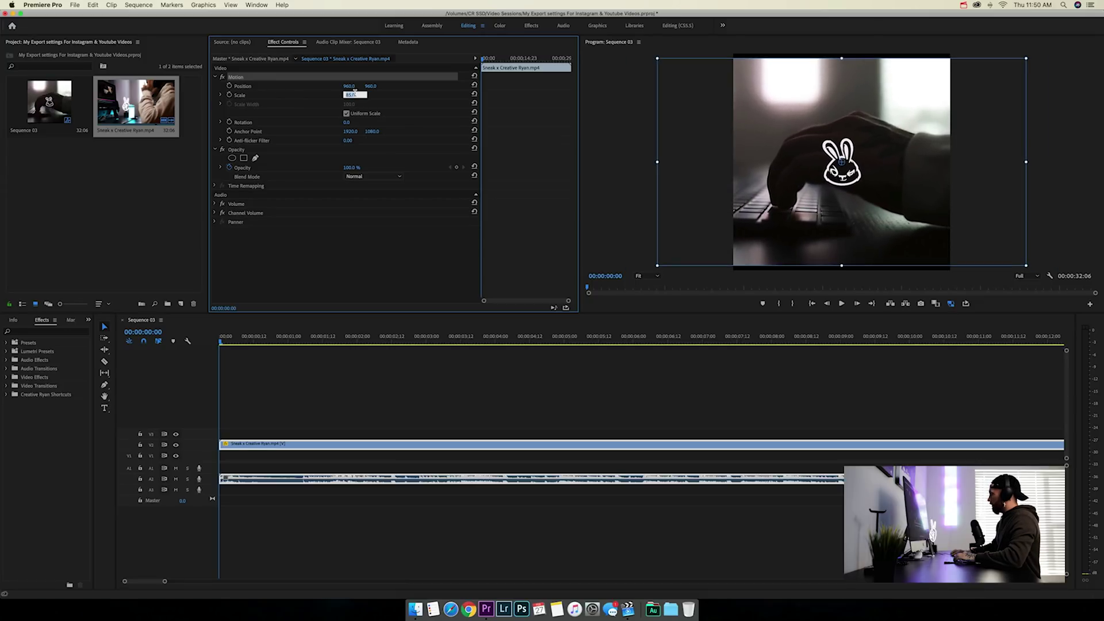
key("Return")
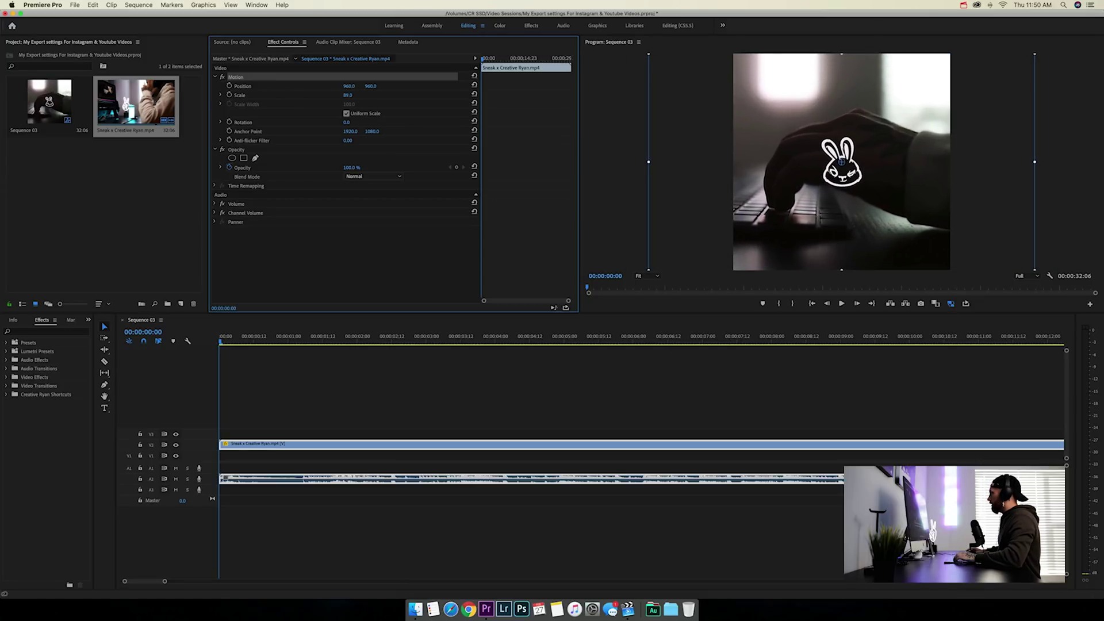
Step: Play the sequence to check the square framing, then return the playhead to the start
left_click(340, 413)
key("space")
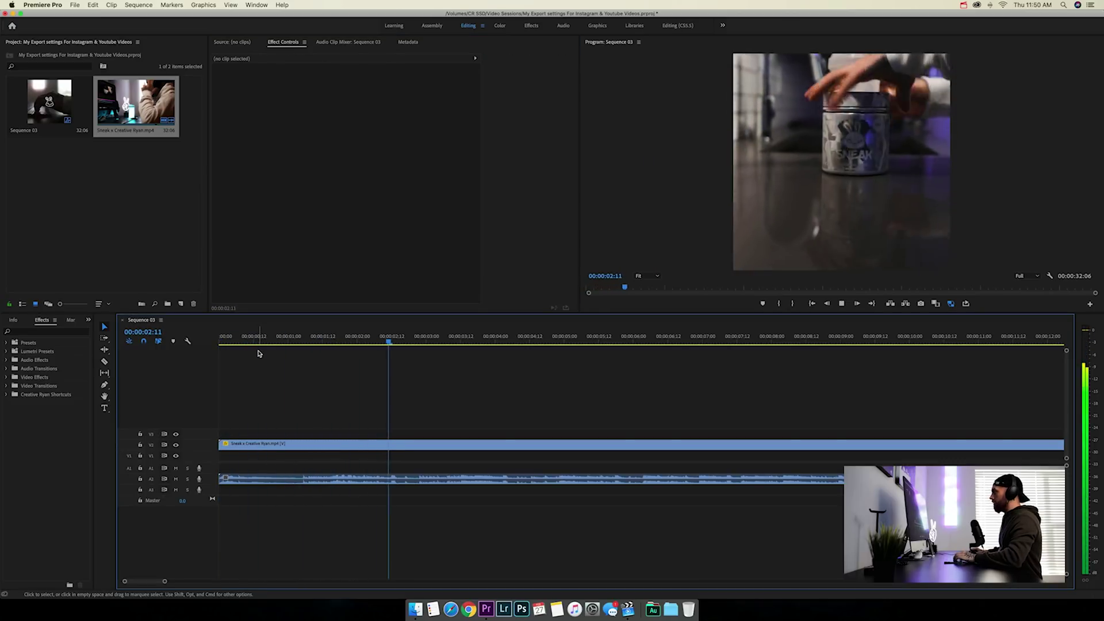
key("space")
key("Home")
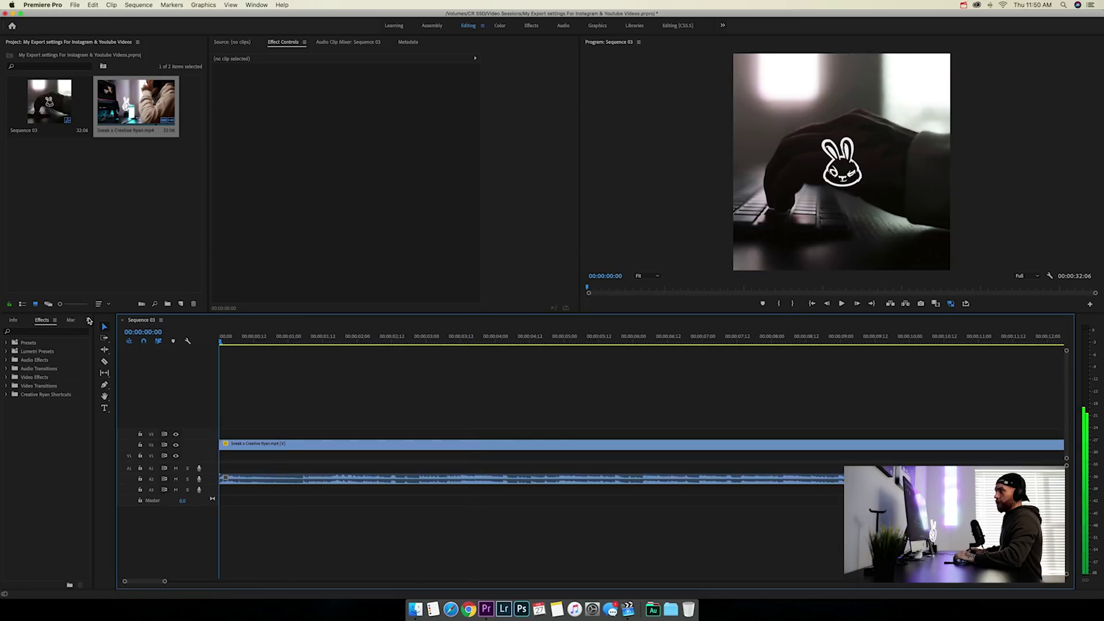
left_click(75, 4)
Step: Open Export Settings with the YouTube 1080p Full HD preset and match the output size to the source
mouse_move(126, 230)
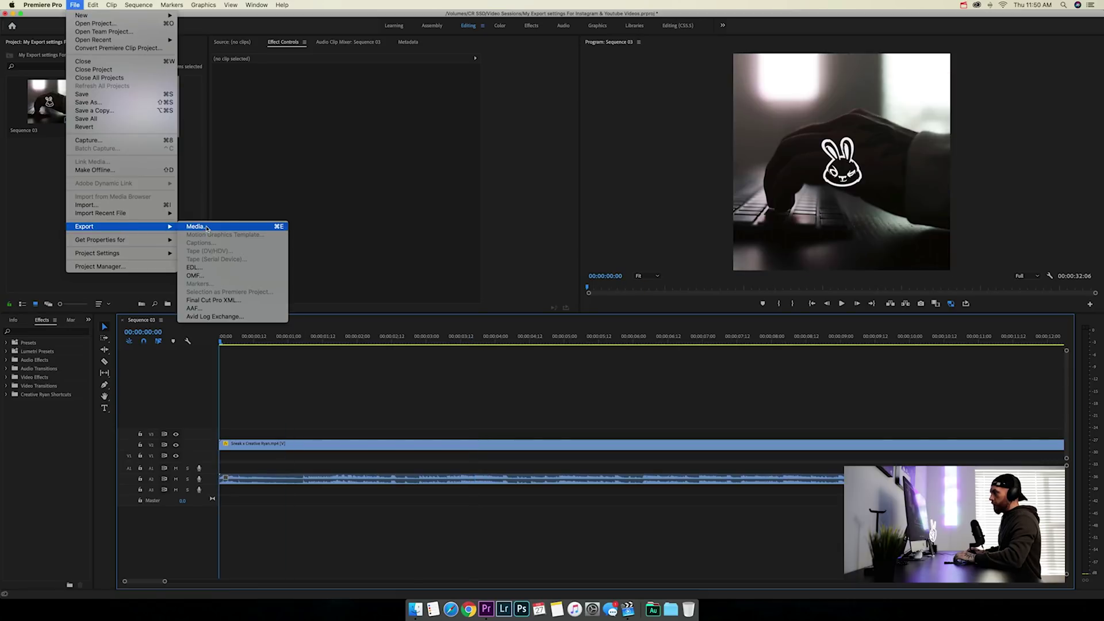
left_click(221, 227)
left_click(683, 133)
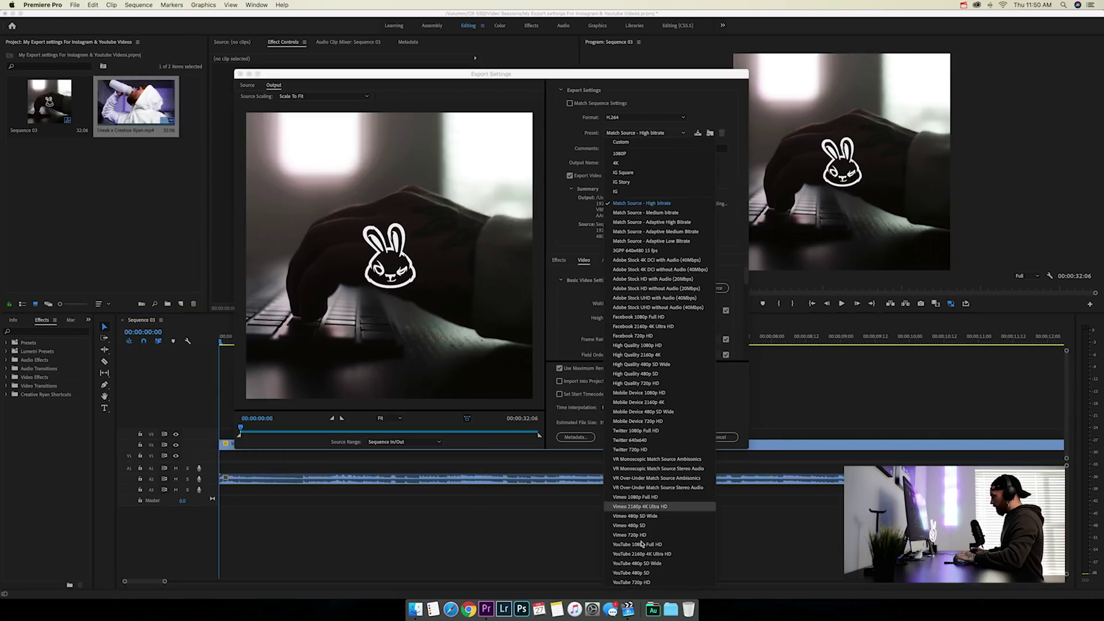
left_click(651, 544)
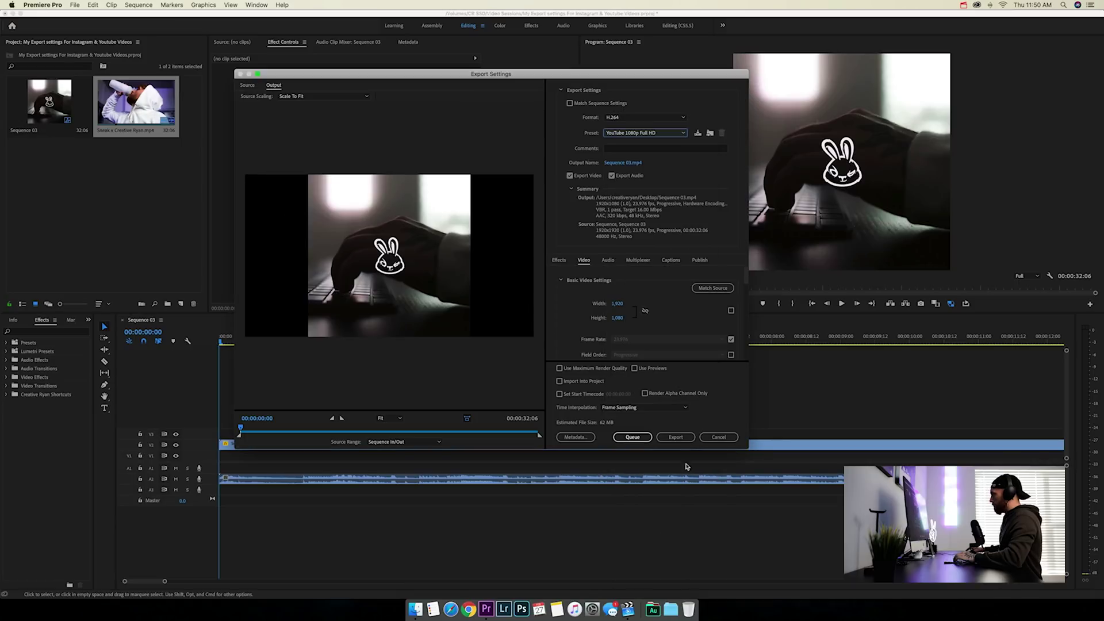
left_click(717, 292)
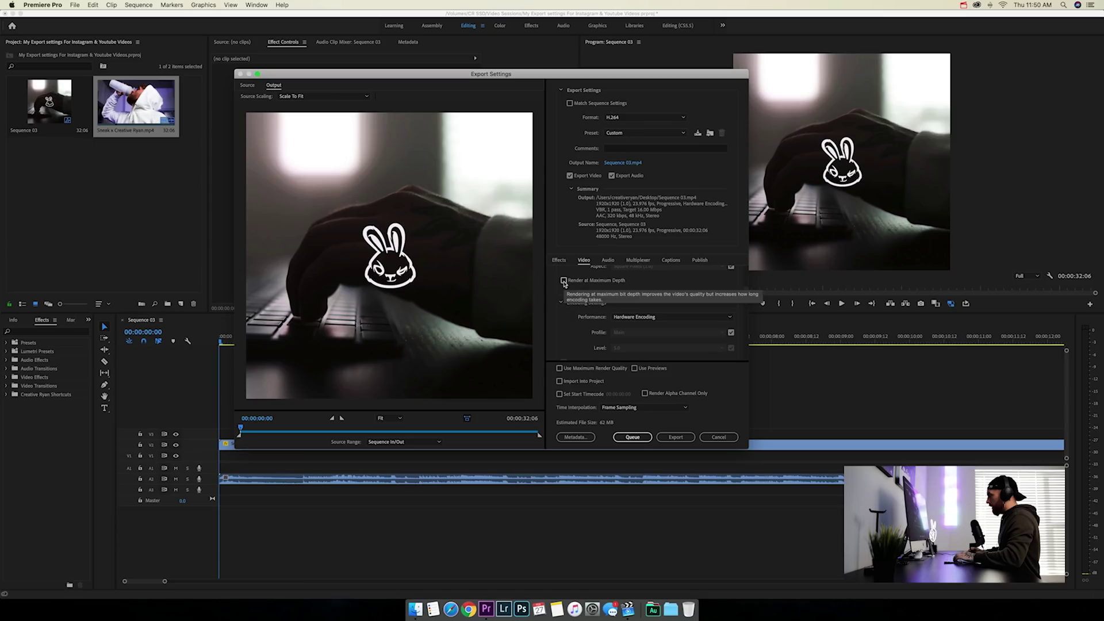
Step: Set bitrate encoding to VBR, 2 pass at a 32 Mbps target and enable Use Previews
scroll(577, 311, "down", 2)
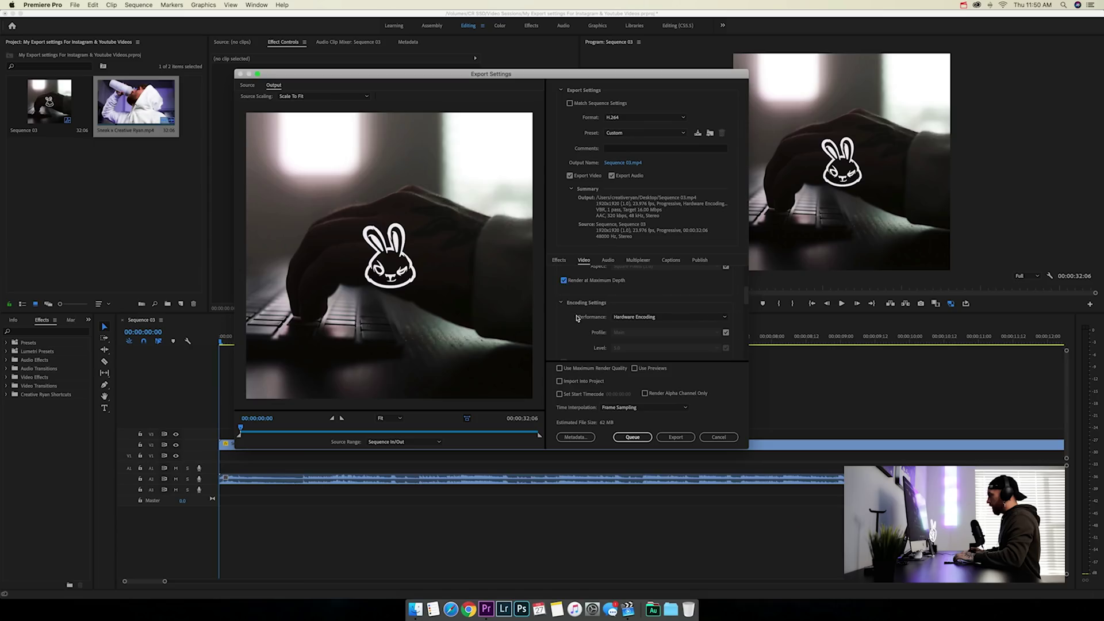
scroll(578, 314, "down", 2)
left_click(634, 333)
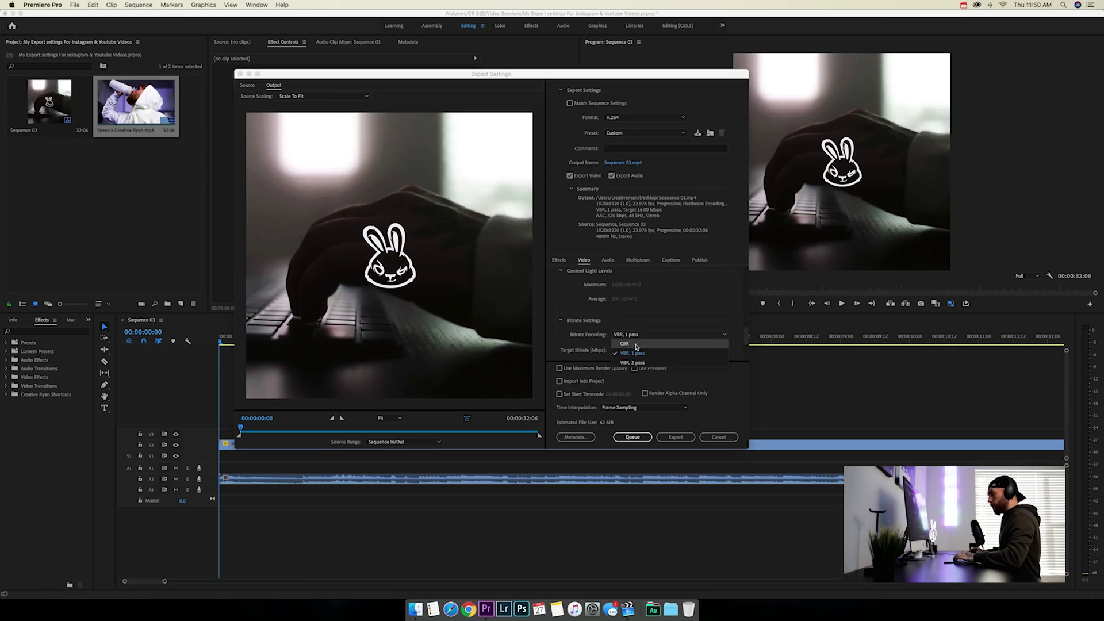
left_click(635, 363)
scroll(582, 328, "down", 2)
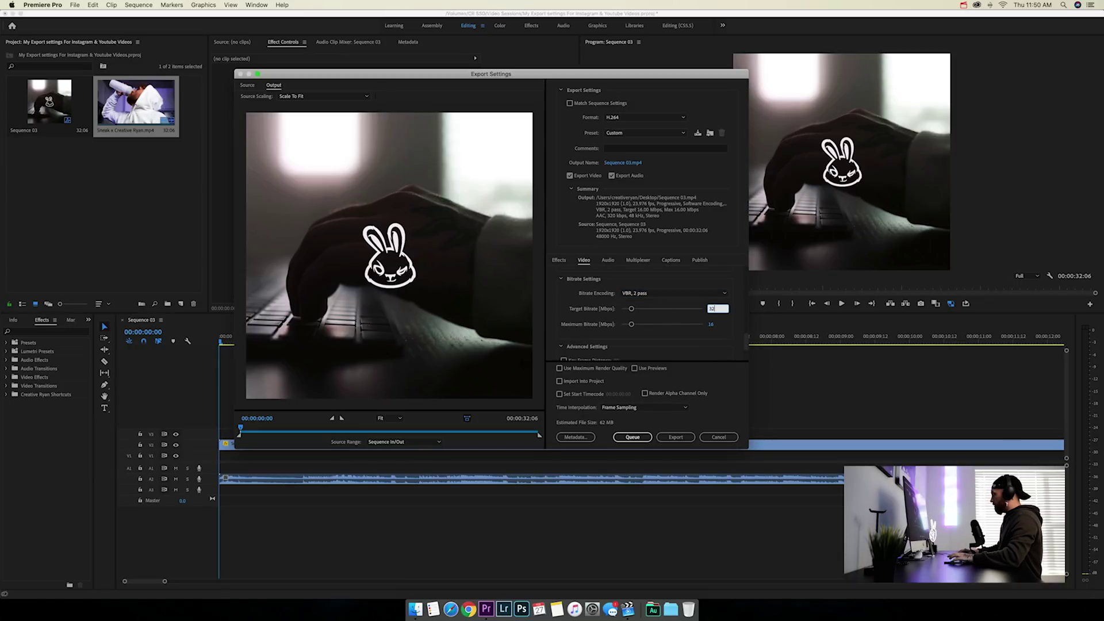
scroll(569, 300, "down", 2)
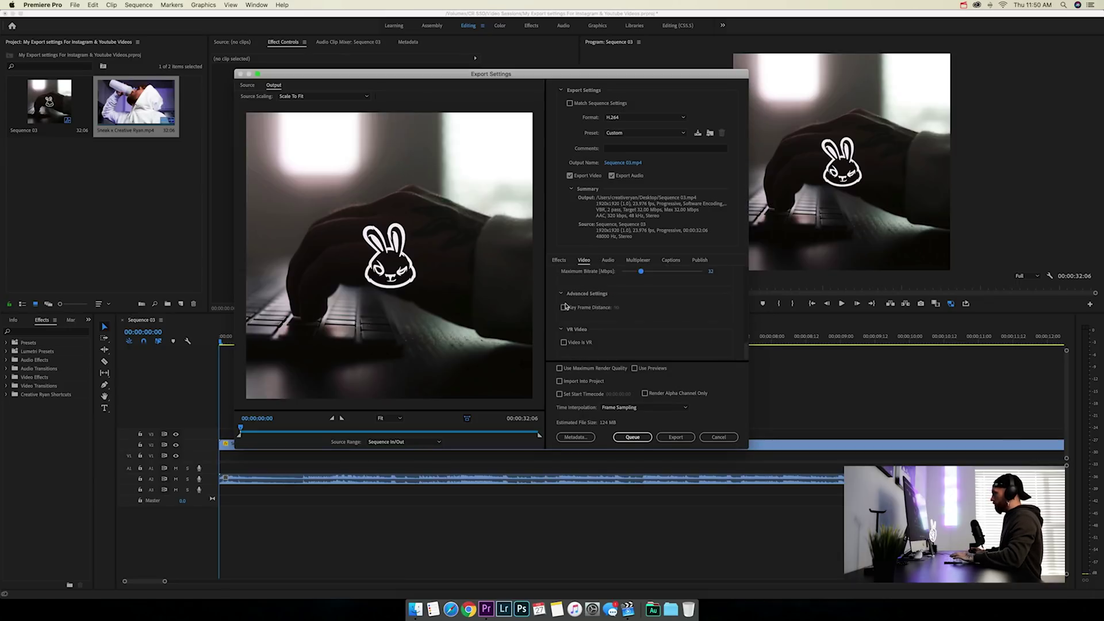
left_click(634, 369)
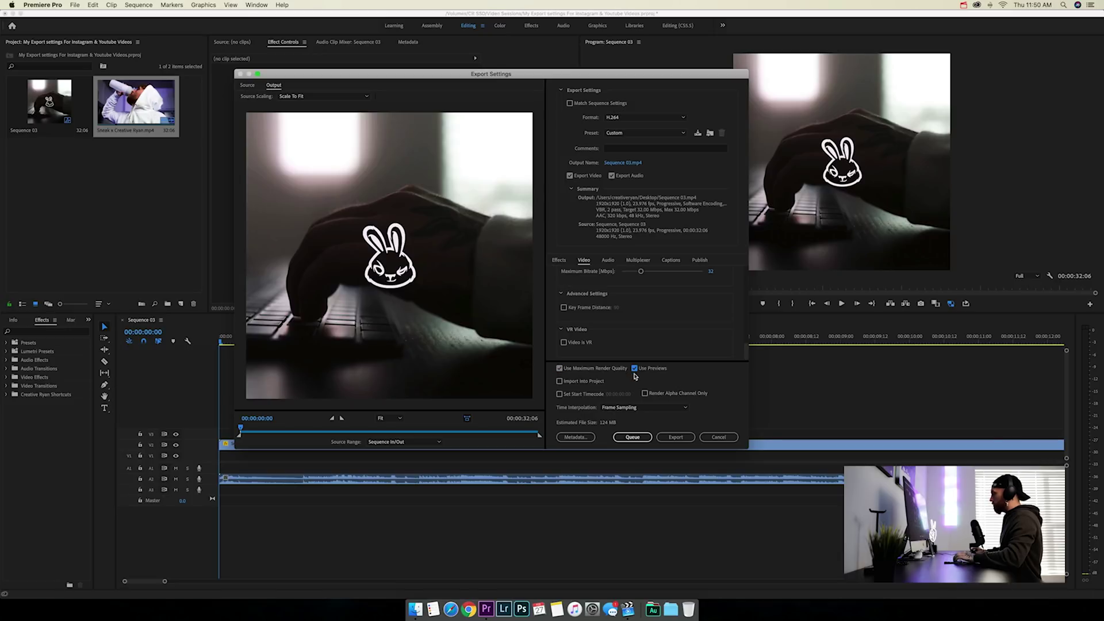
left_click(621, 164)
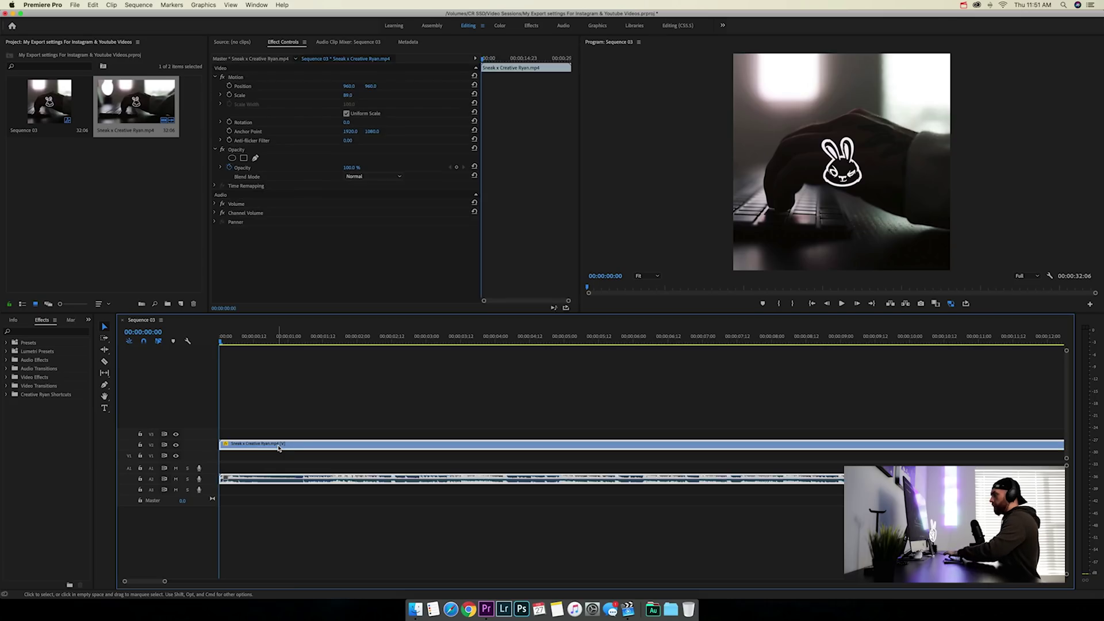
Step: Delete the clip, change Sequence 03 to a 1080 × 1920 vertical frame, and drop the clip back in
key("Delete")
left_click(154, 225)
left_click(262, 367)
left_click(138, 6)
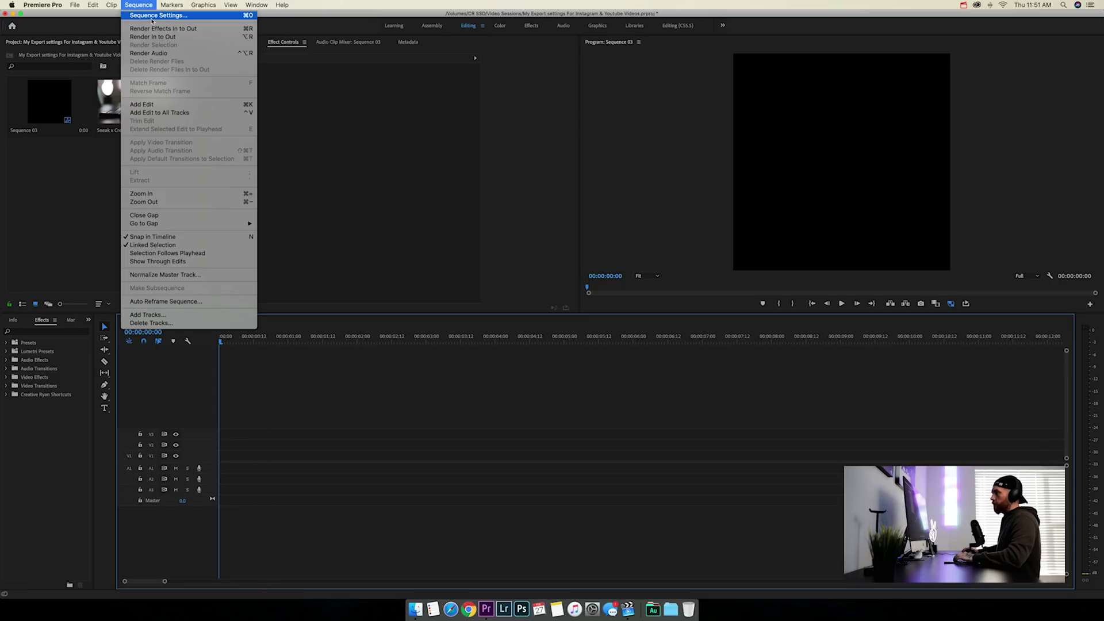
left_click(153, 16)
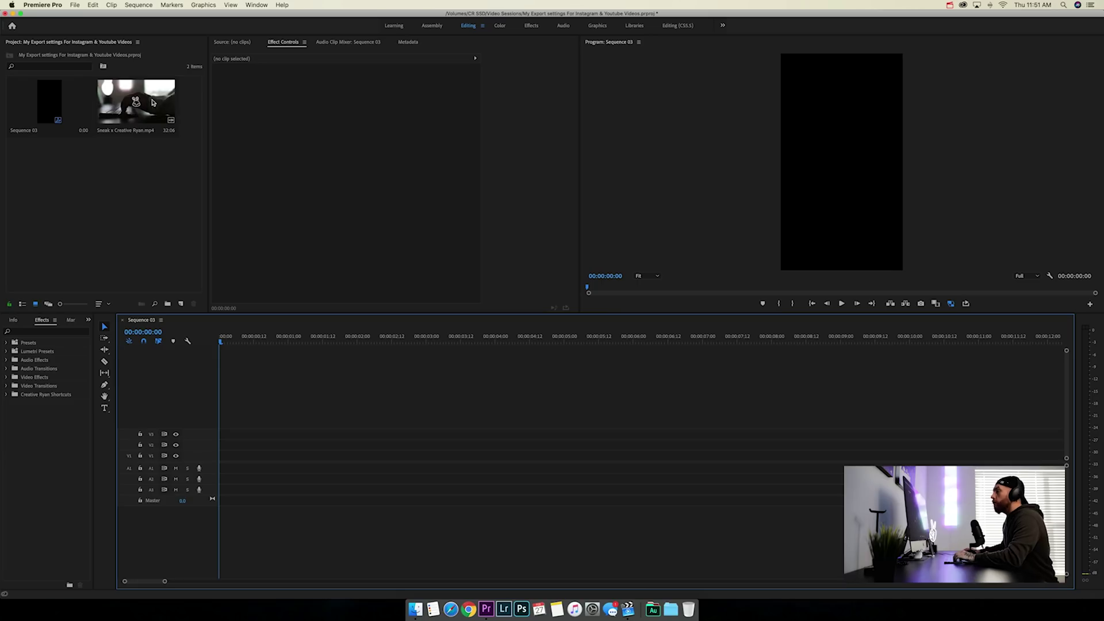
left_click_drag(156, 104, 218, 446)
Step: Keep the existing sequence settings, scale the clip to 89, and play it back from near the start
key("Return")
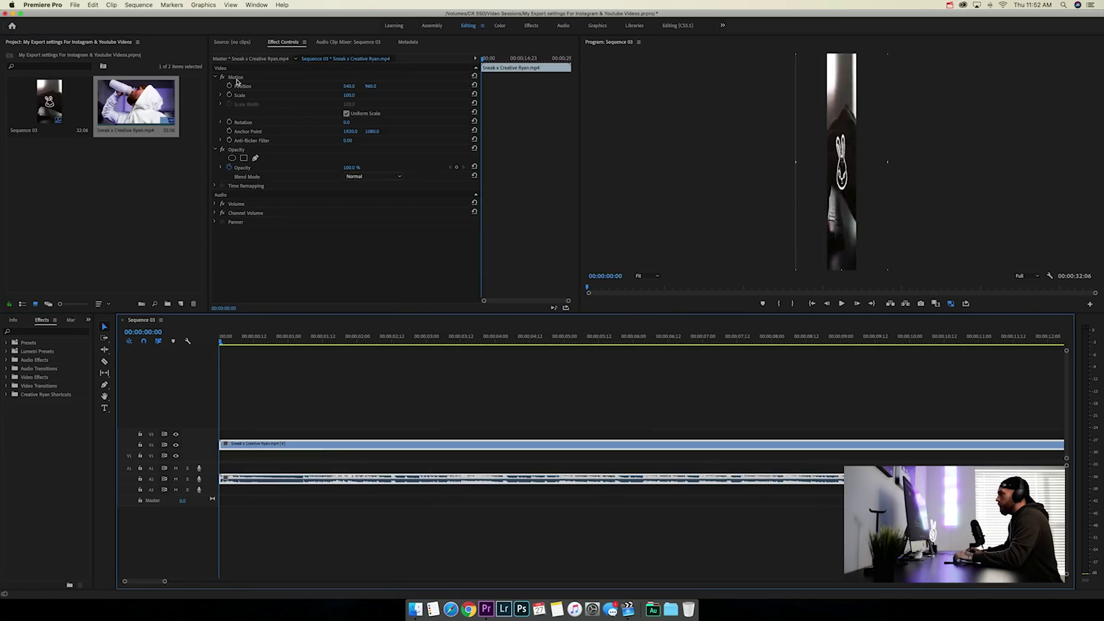
left_click_drag(352, 98, 346, 99)
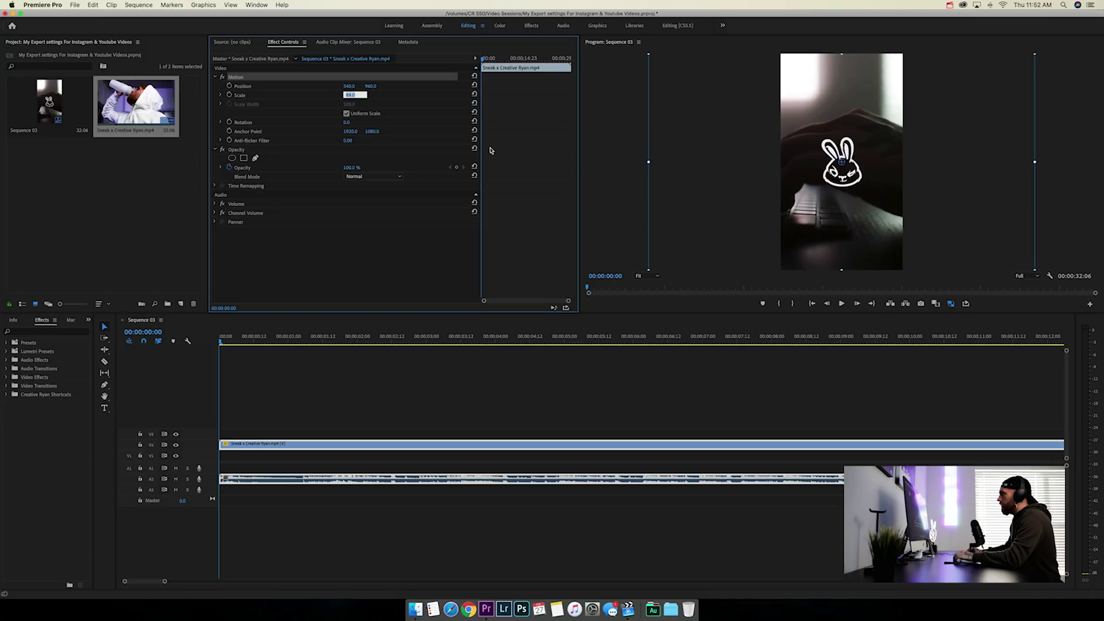
left_click(317, 349)
left_click(269, 341)
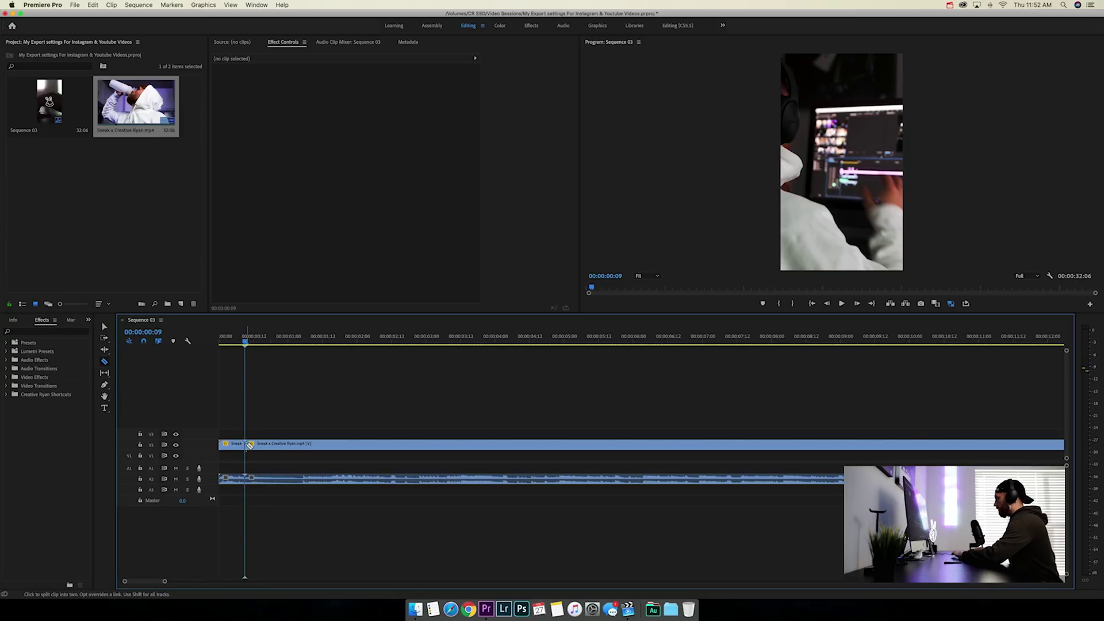
key("space")
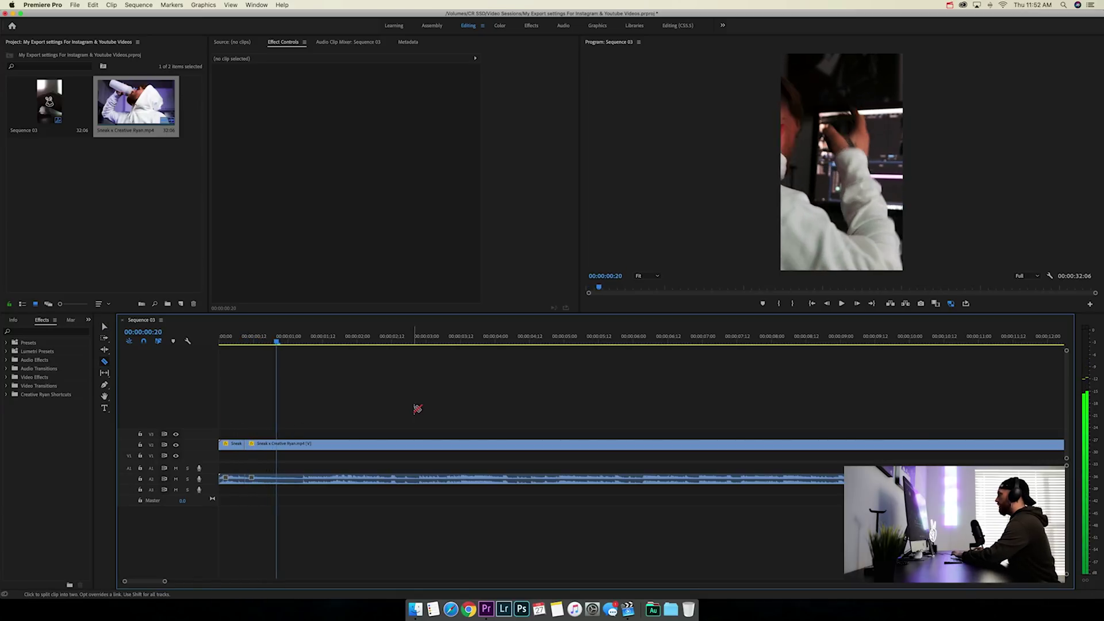
Step: Split the clip at the playhead and play back the newly cut segment
left_click(291, 445)
key("v")
left_click(265, 443)
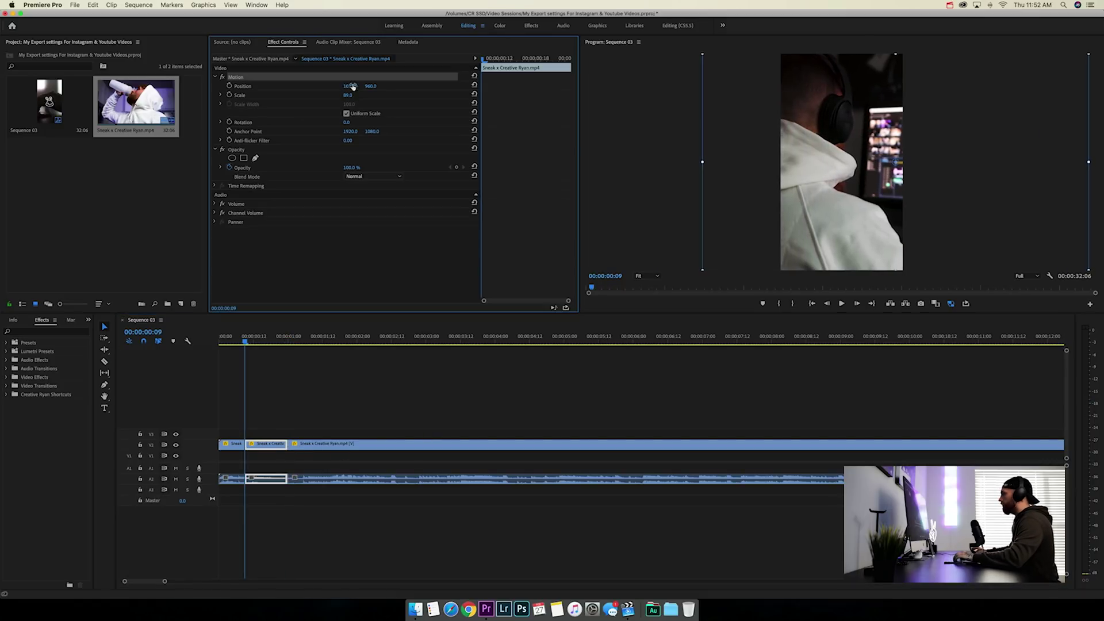
left_click(247, 340)
key("space")
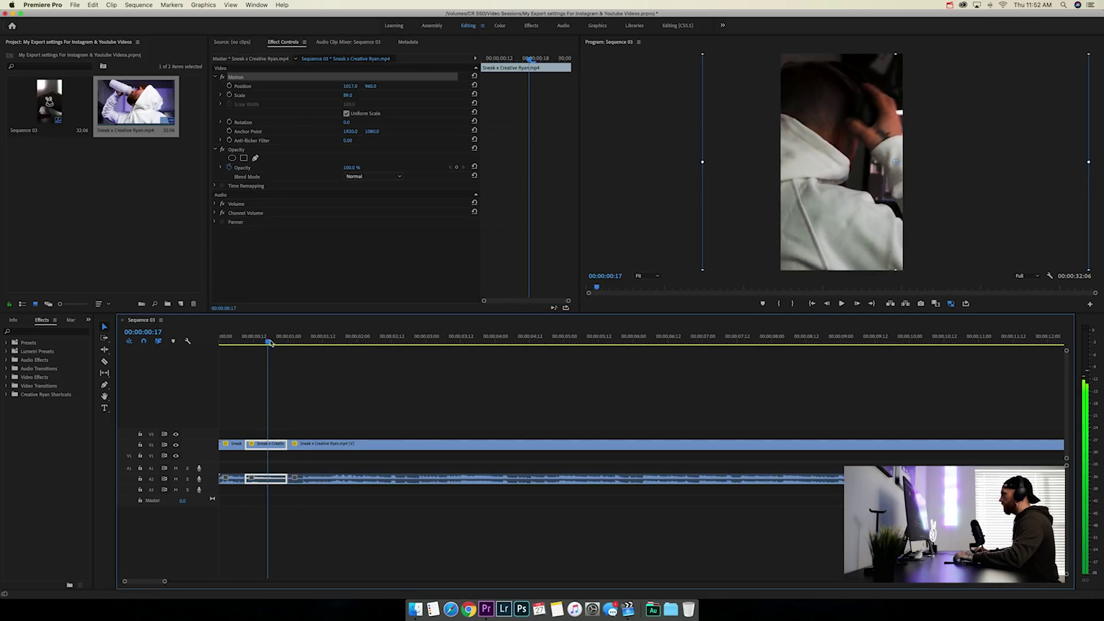
left_click(280, 341)
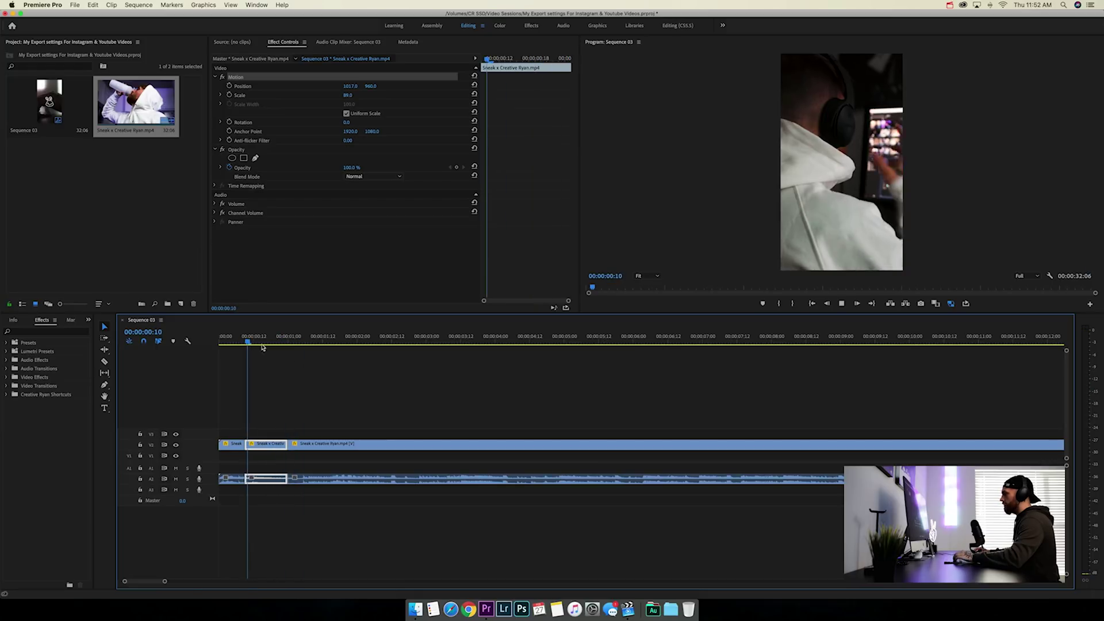
Step: Rewind the playhead to 00:00:00:00 and zoom the timeline out to show the whole clip
left_click(337, 375)
left_click(711, 339)
left_click_drag(711, 339, 166, 353)
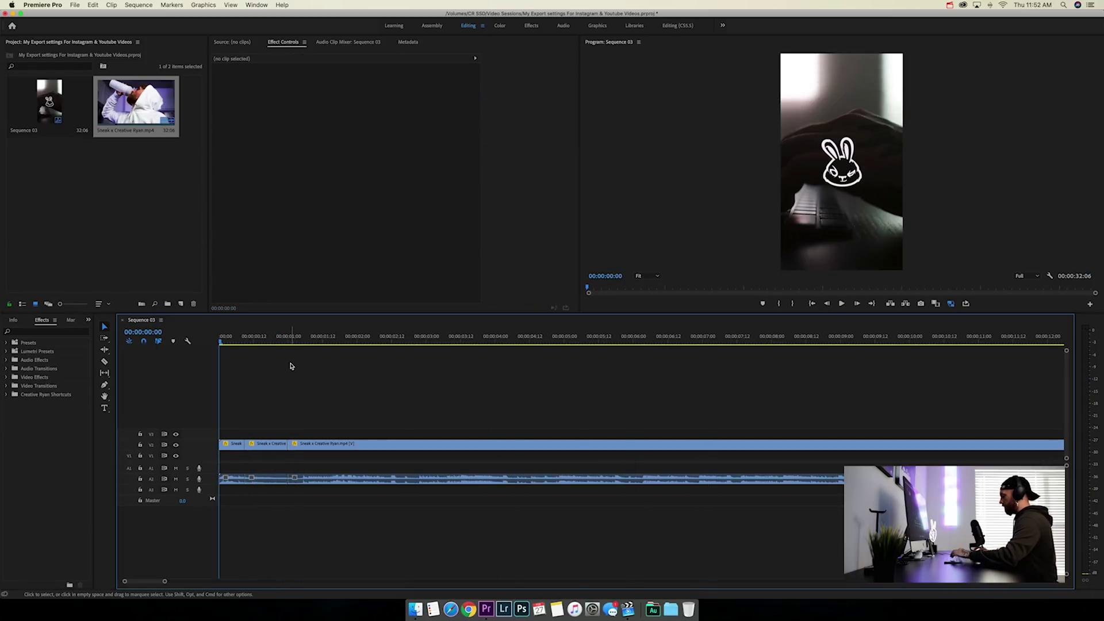
key("minus")
key("minus")
left_click(75, 4)
Step: Start a media export with the YouTube 1080p Full HD preset and match the vertical source size
mouse_move(111, 226)
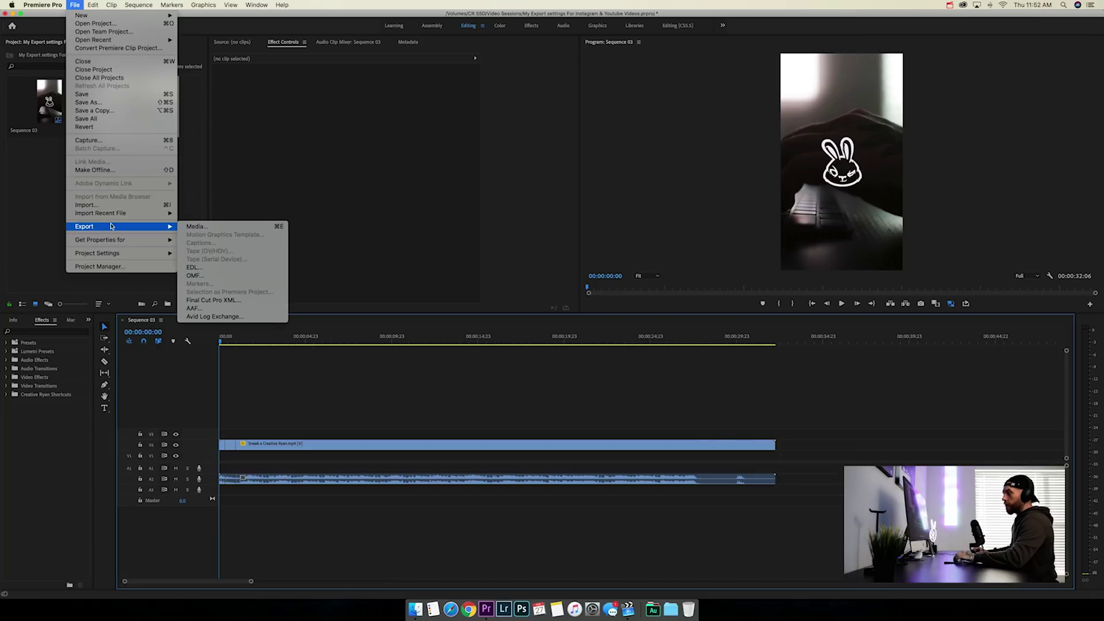
left_click(194, 227)
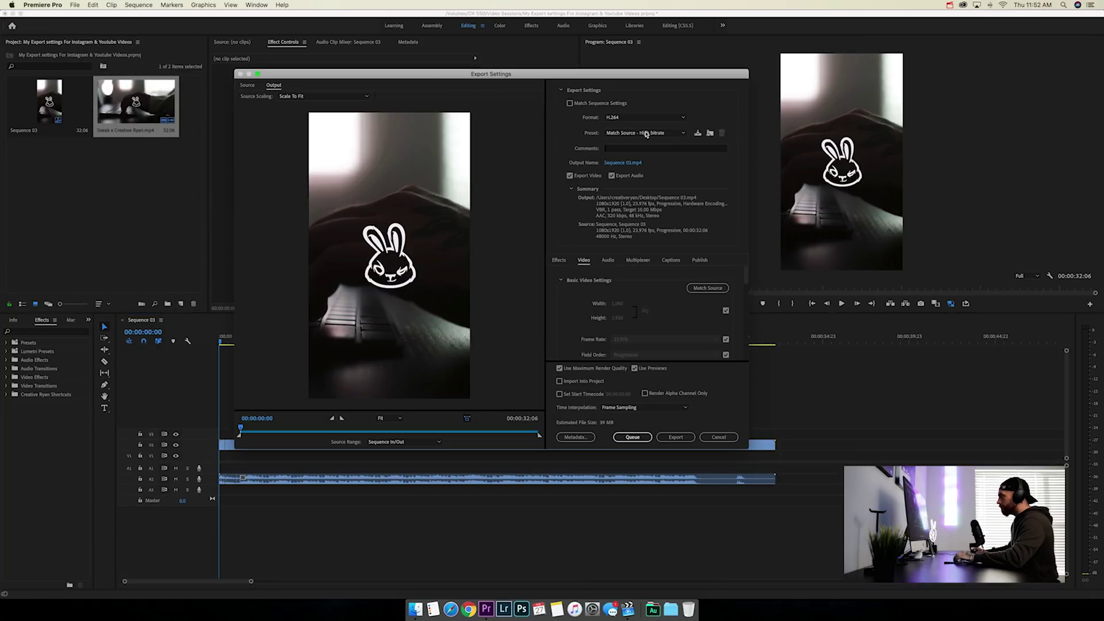
left_click(645, 134)
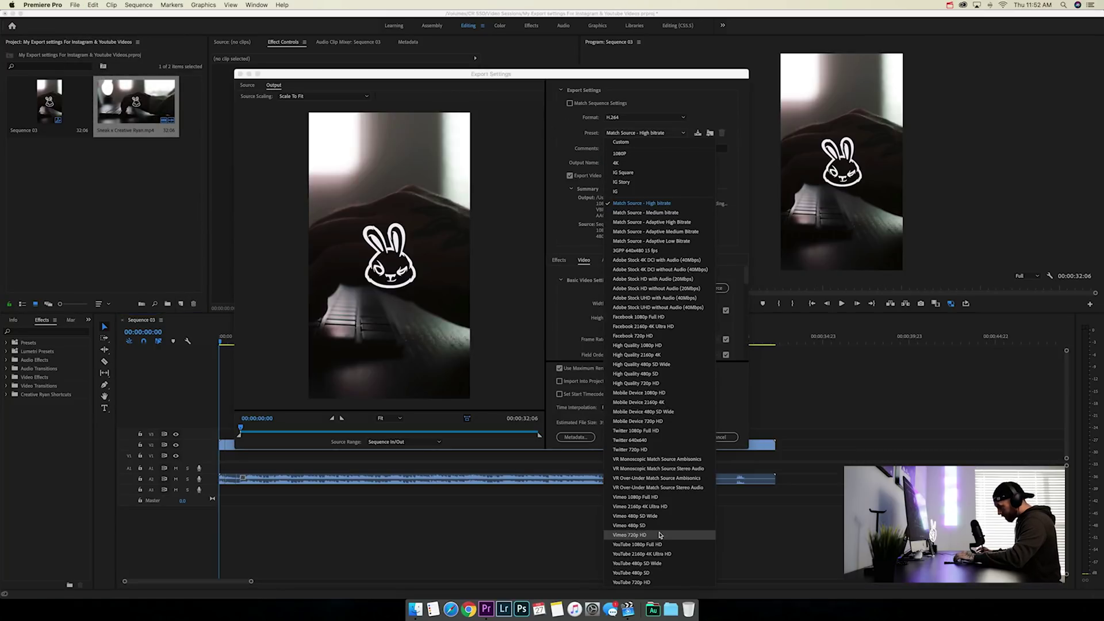
left_click(655, 544)
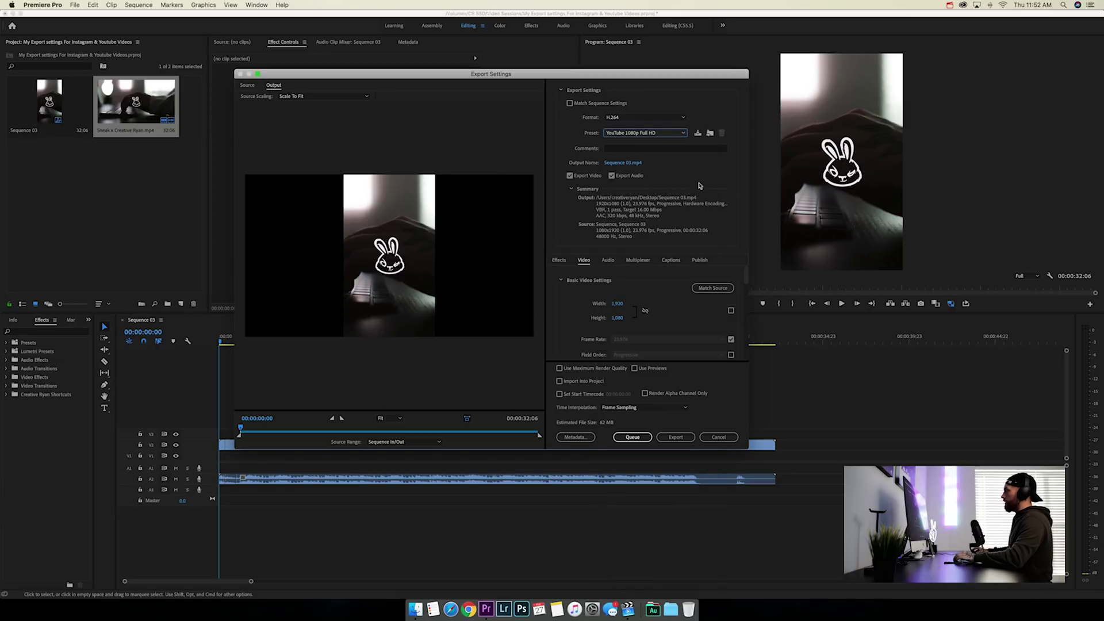
left_click(718, 290)
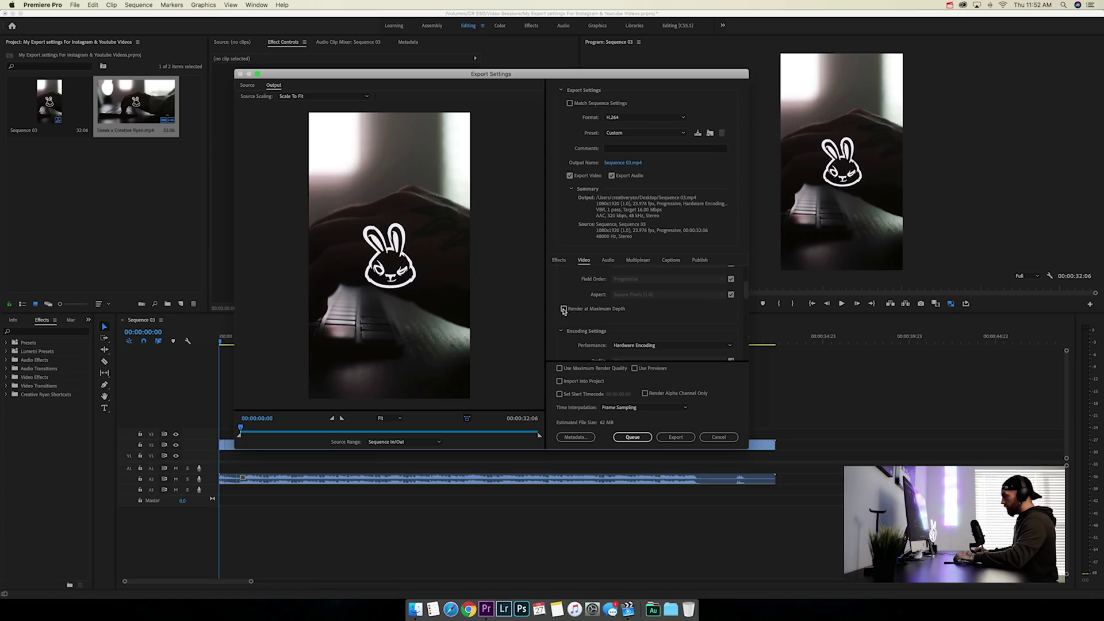
Step: Set VBR 2-pass at 32 Mbps, enable Maximum Render Quality and Use Previews, and confirm the output file
scroll(613, 309, "down", 5)
scroll(614, 309, "down", 3)
left_click(633, 316)
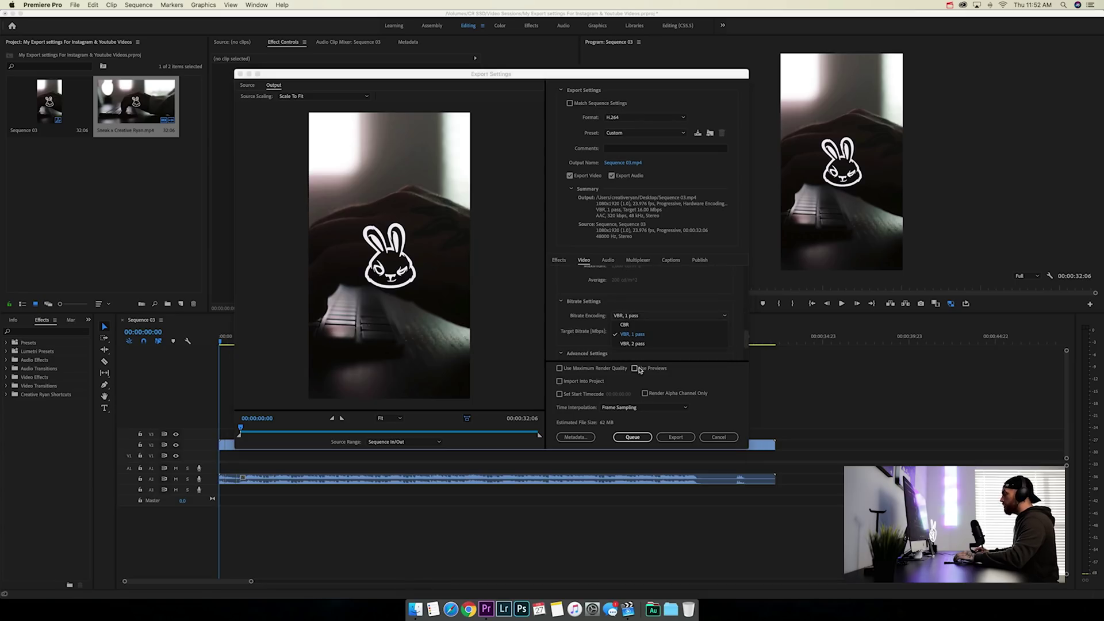
left_click(641, 343)
scroll(732, 311, "down", 1)
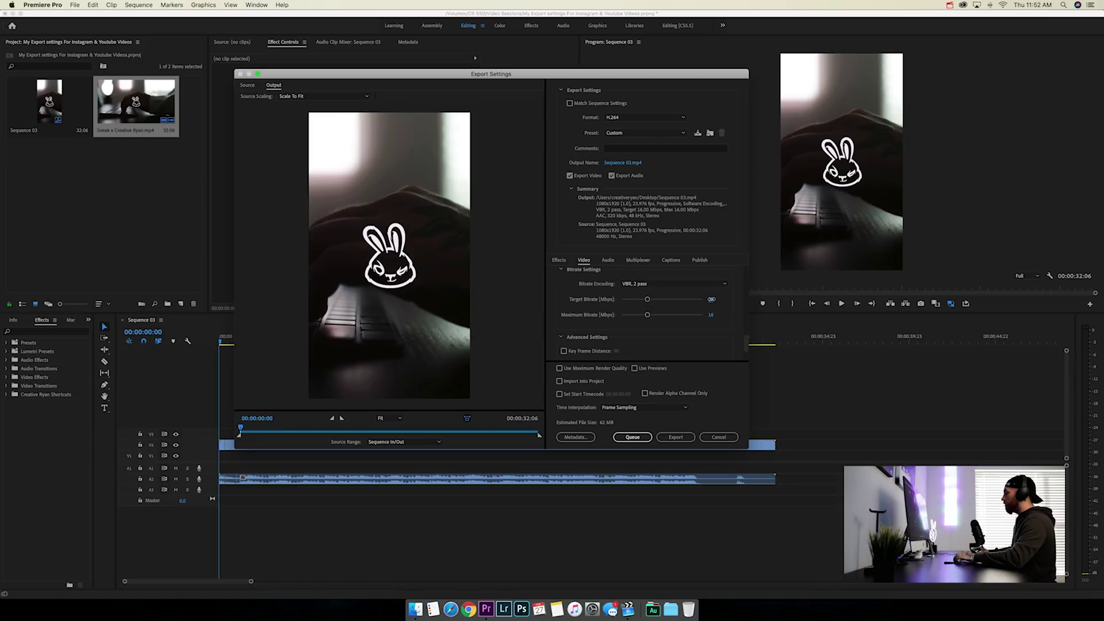
scroll(643, 311, "down", 2)
left_click(559, 368)
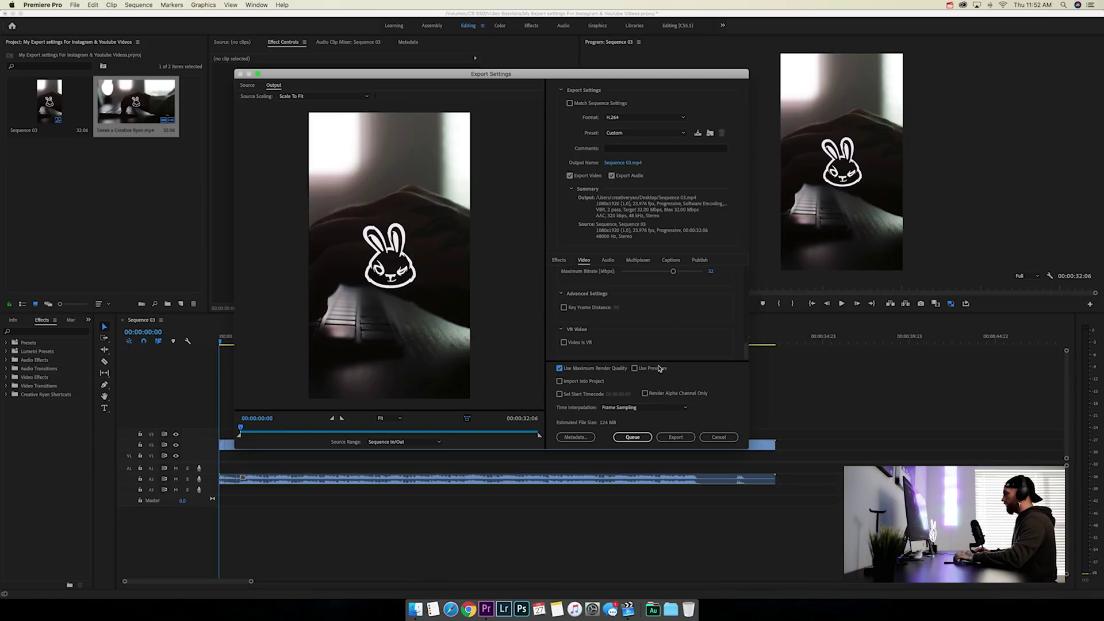
left_click(634, 368)
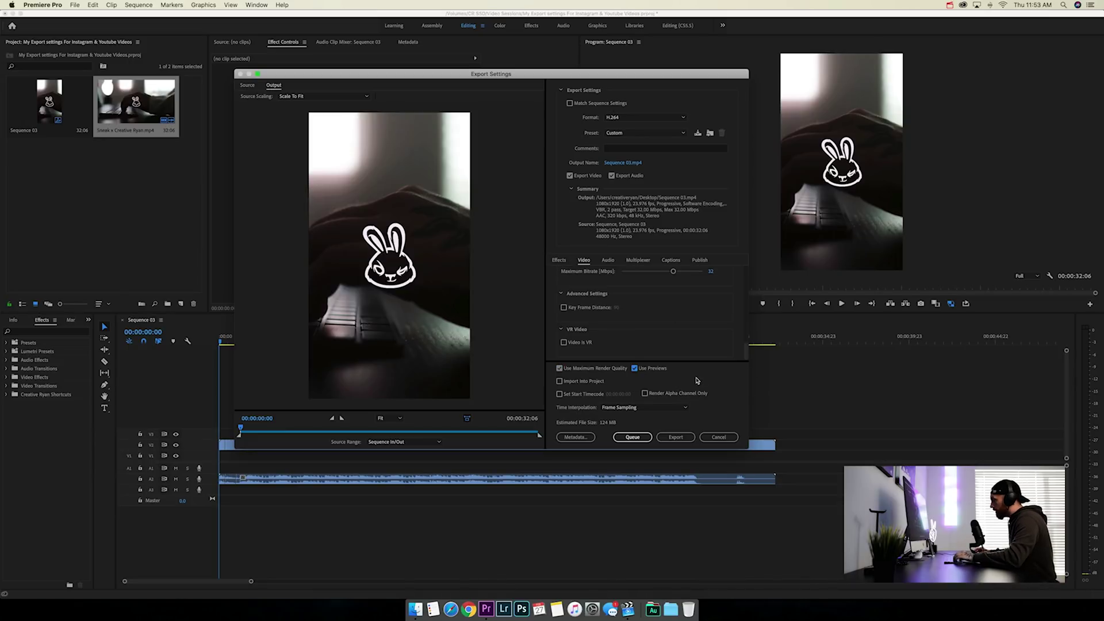
left_click(616, 164)
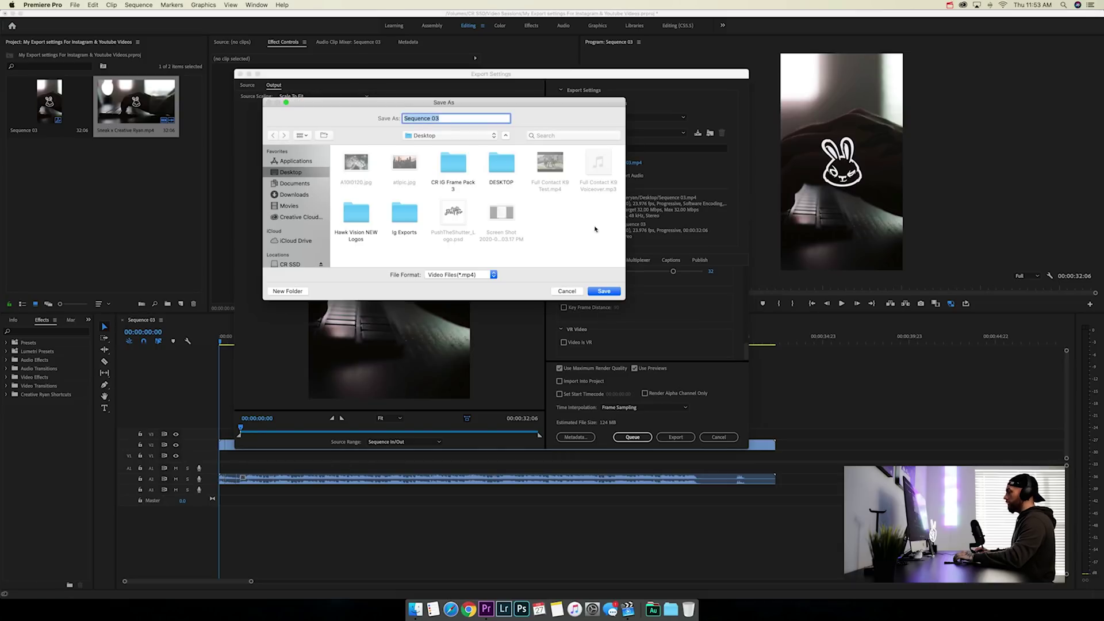
left_click(568, 292)
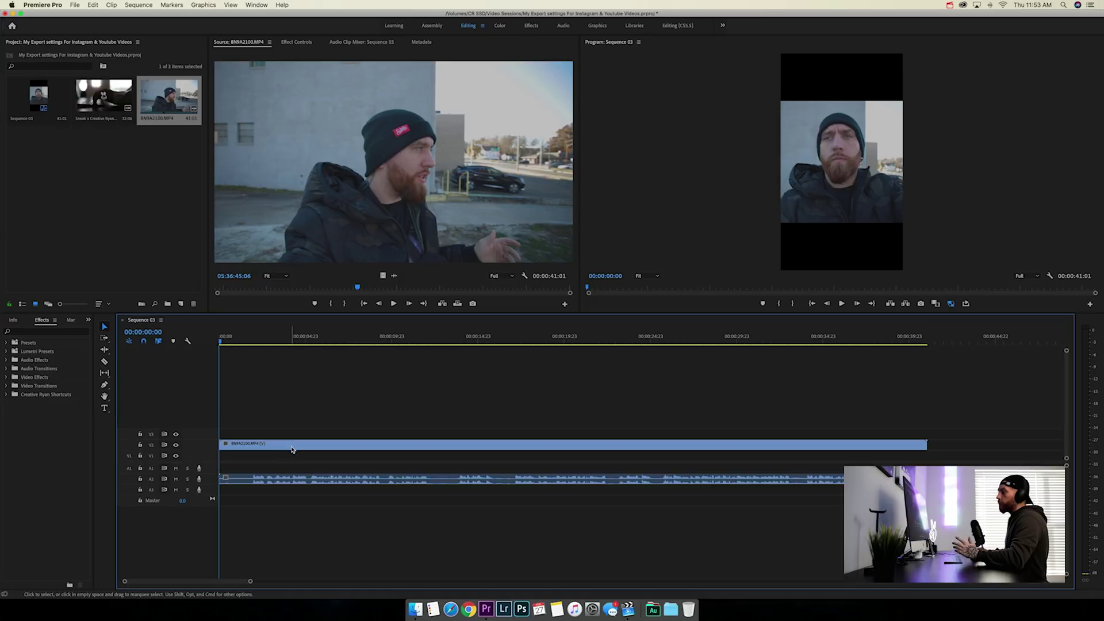
Step: Set the clip's Rotation to 90 in Effect Controls, deselect it and play the sequence back
left_click(296, 42)
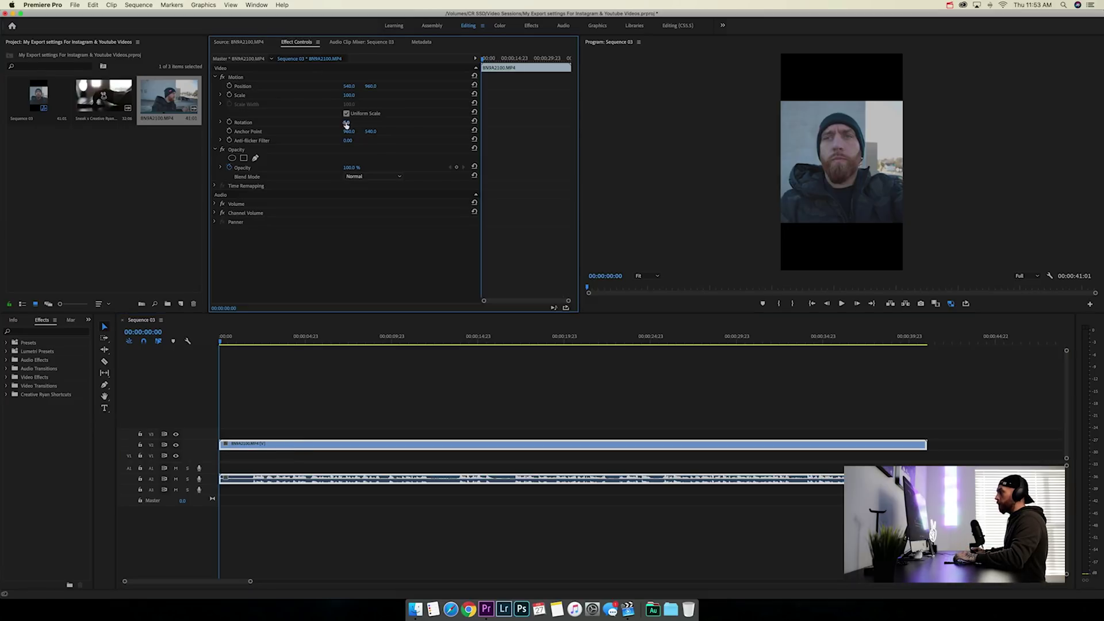
type("90")
key("Return")
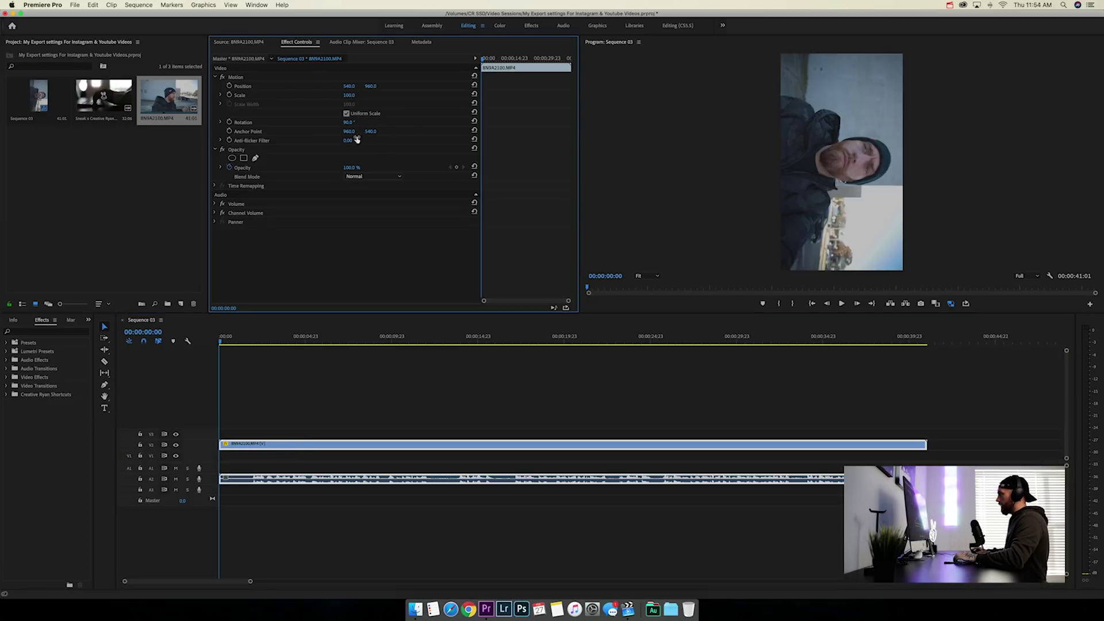
left_click(235, 388)
key("space")
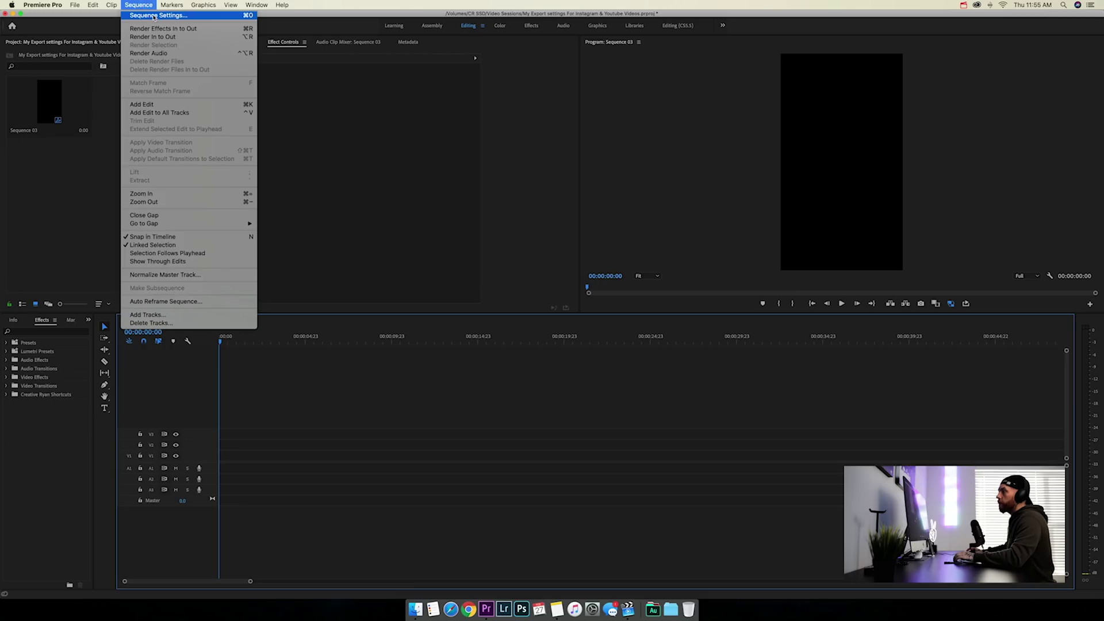
left_click(154, 17)
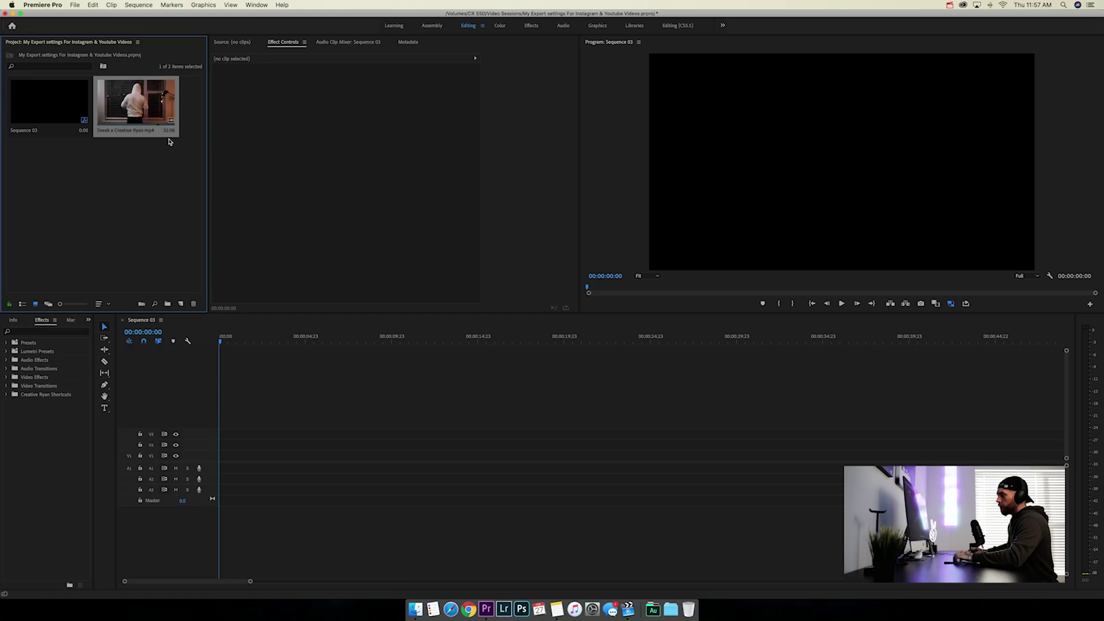
left_click_drag(138, 103, 214, 448)
Step: Keep the existing sequence settings and apply Scale to Frame Size to Sneak x Creative Ryan.mp4
left_click(628, 325)
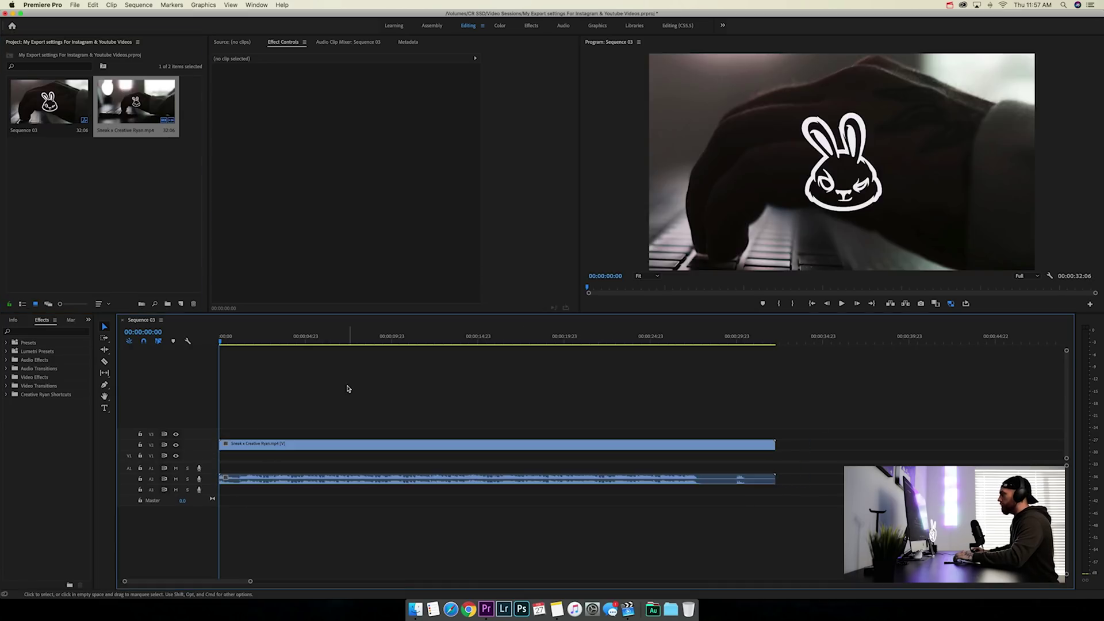
right_click(281, 448)
left_click(317, 493)
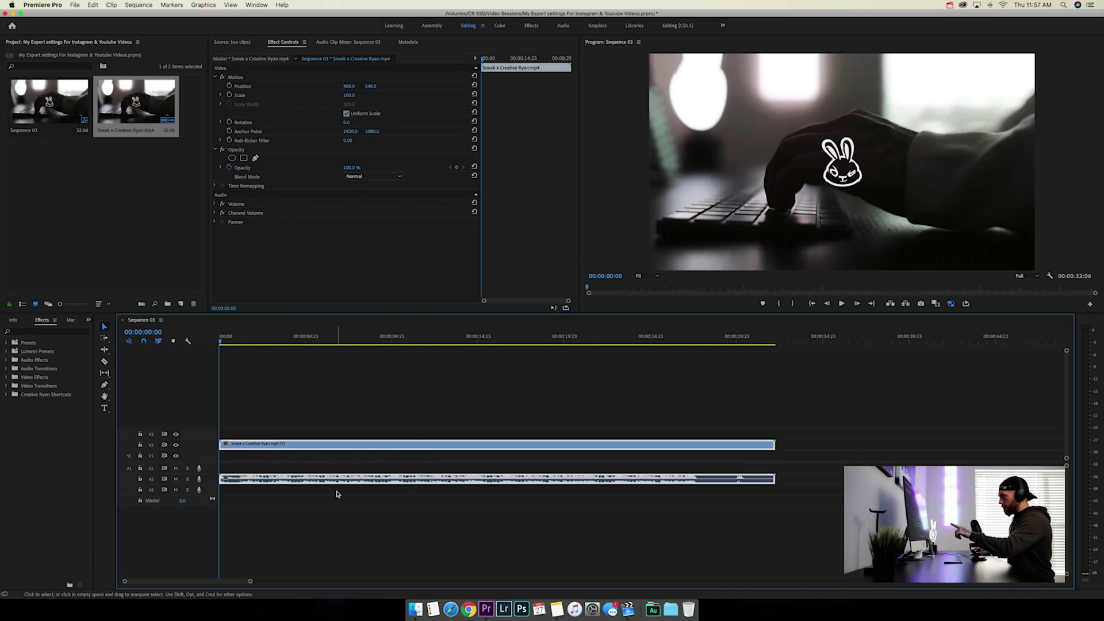
left_click(281, 378)
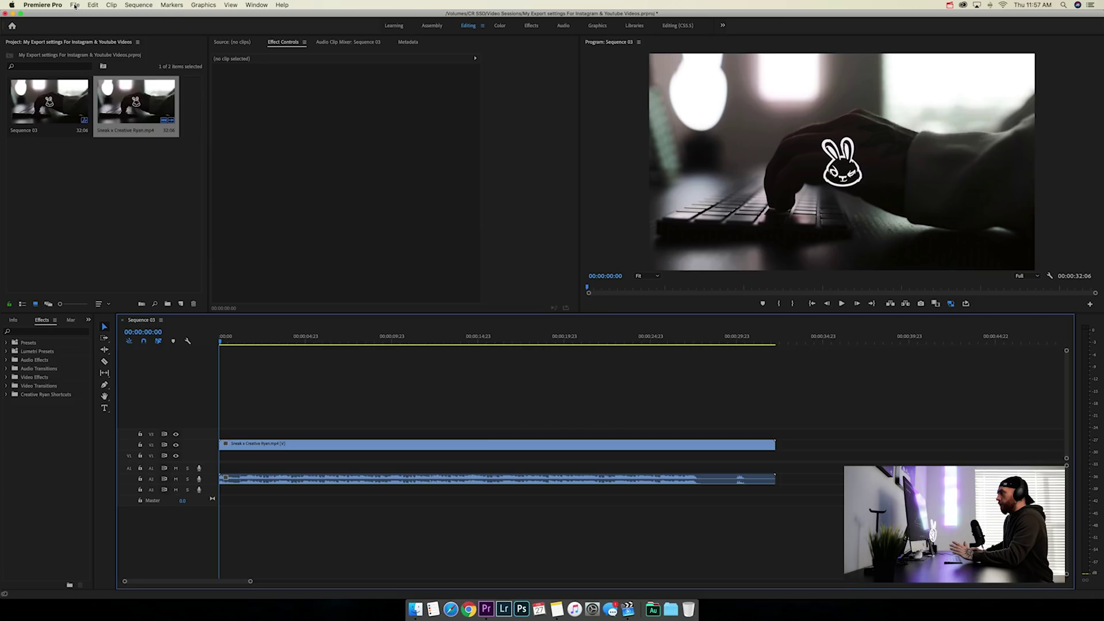
left_click(74, 5)
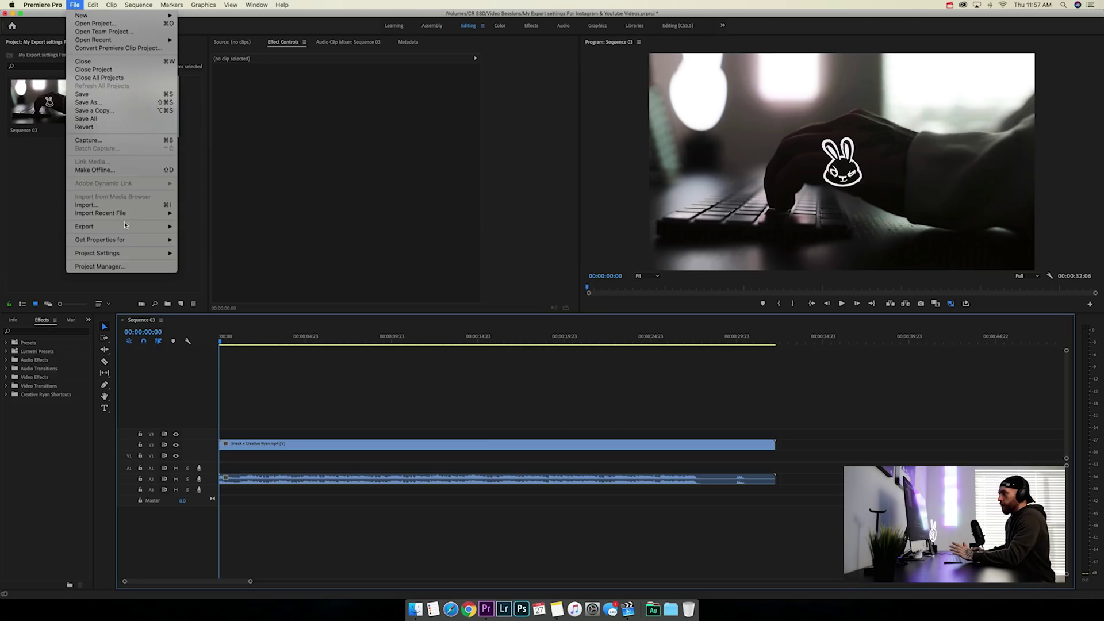
Step: Export with the YouTube 2160p 4K preset using VBR 2-pass at 80 Mbps, confirming the output file
mouse_move(125, 225)
left_click(211, 229)
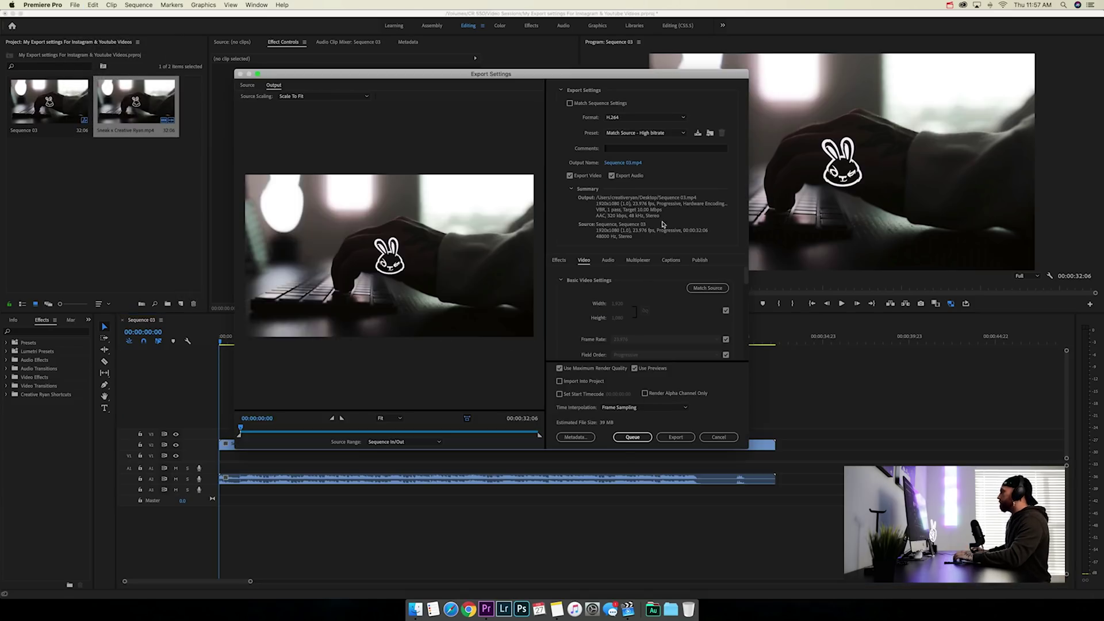
left_click(643, 133)
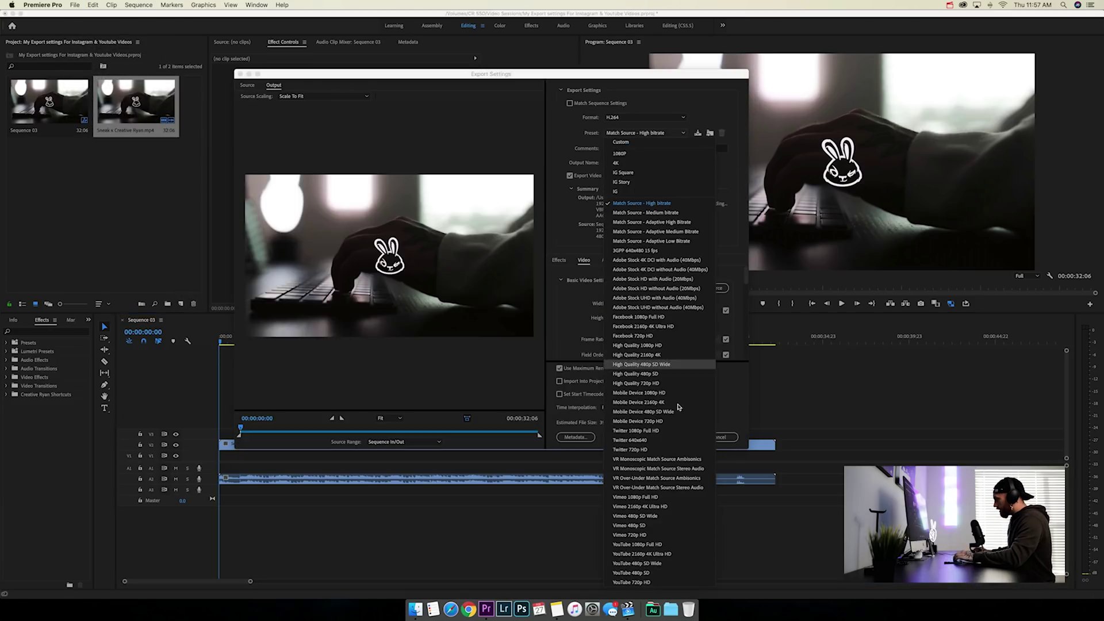
left_click(675, 554)
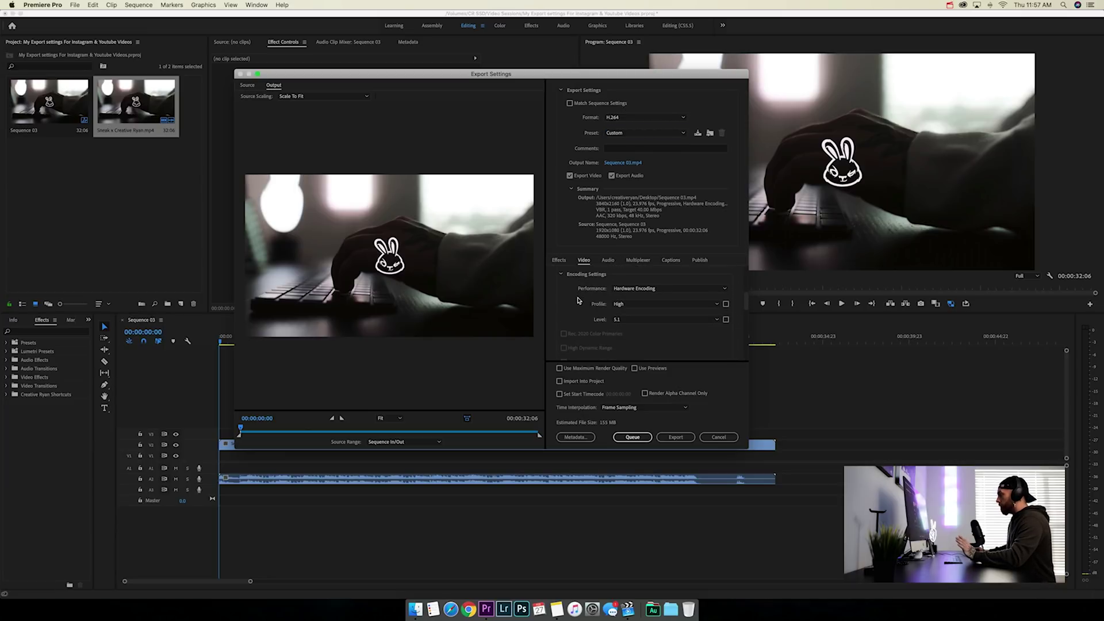
left_click(624, 334)
left_click(618, 345)
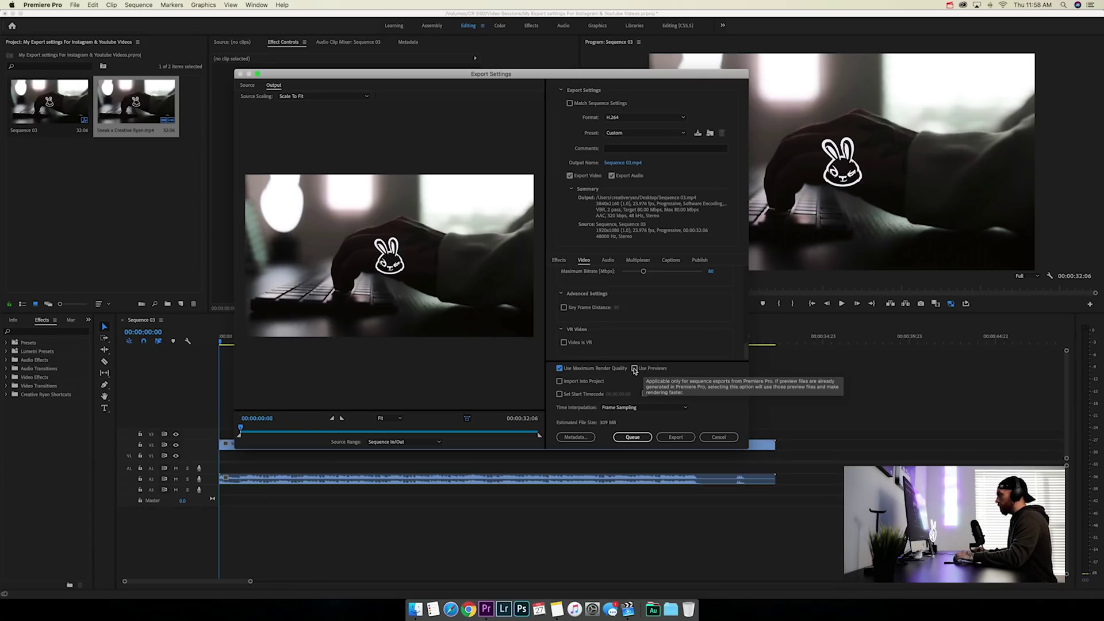
left_click(622, 162)
left_click(574, 292)
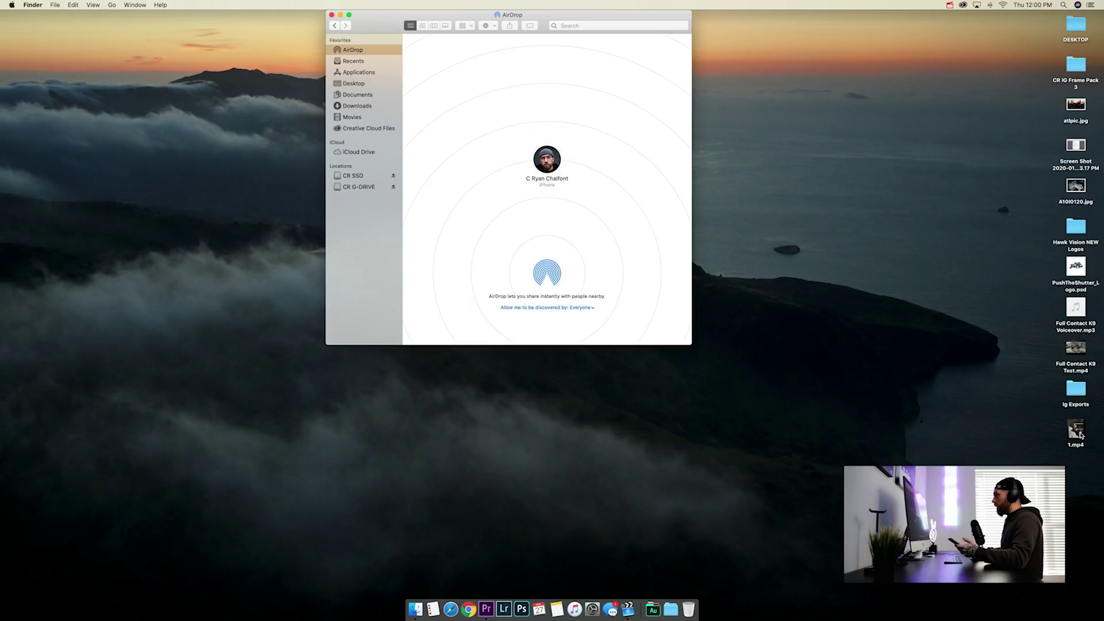
Step: Drag 1.mp4 from the desktop onto the iPhone in the AirDrop window
left_click_drag(1079, 436, 497, 198)
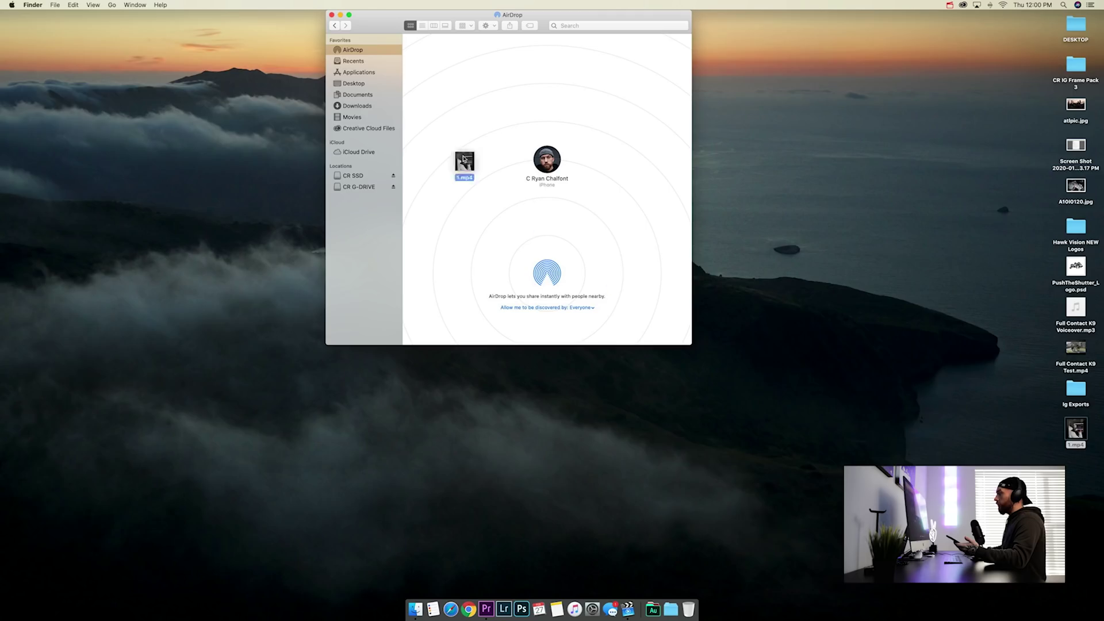